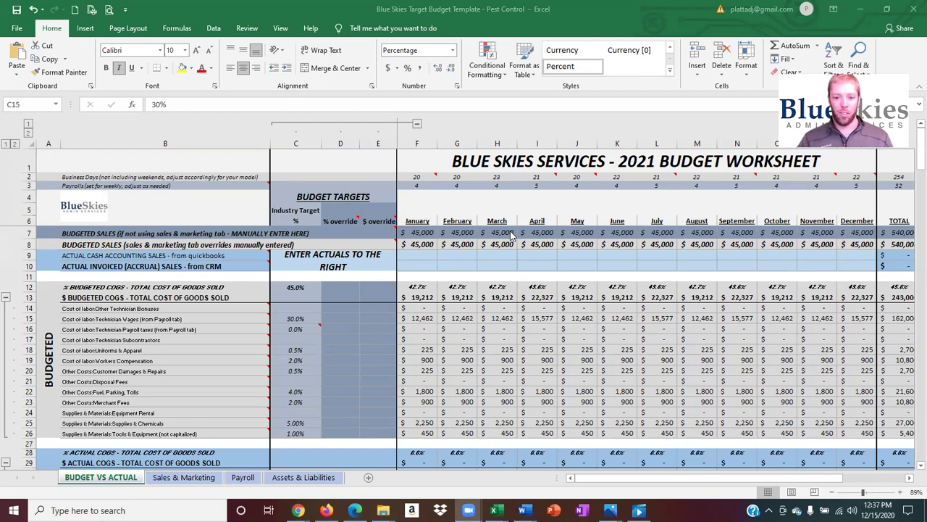
Examine the payroll counts for April, July, September and December and the budgeted technician wages for January through April.
click(532, 185)
click(654, 186)
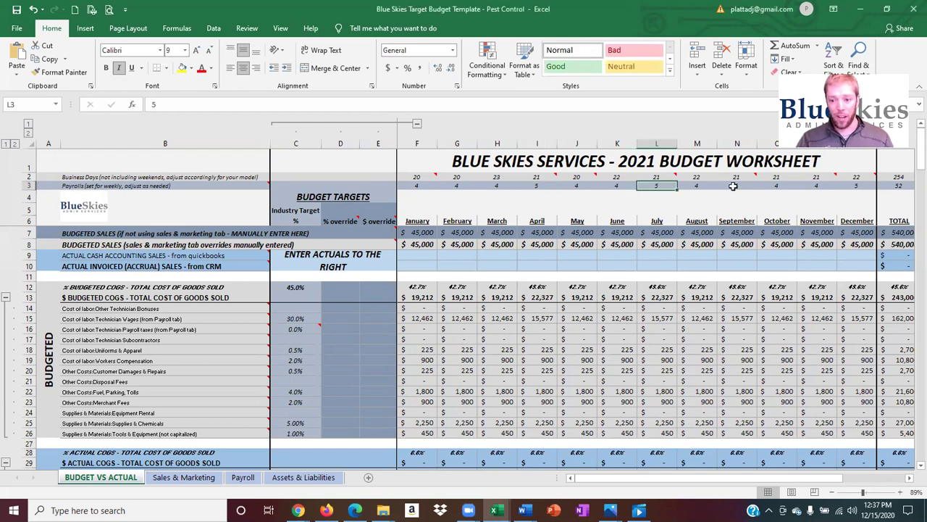
click(733, 186)
click(851, 186)
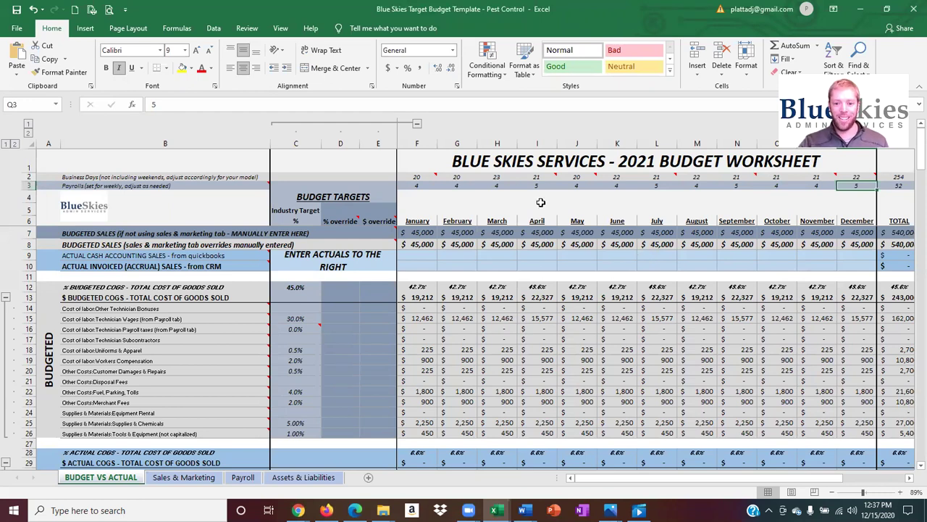
click(434, 319)
click(456, 319)
click(500, 318)
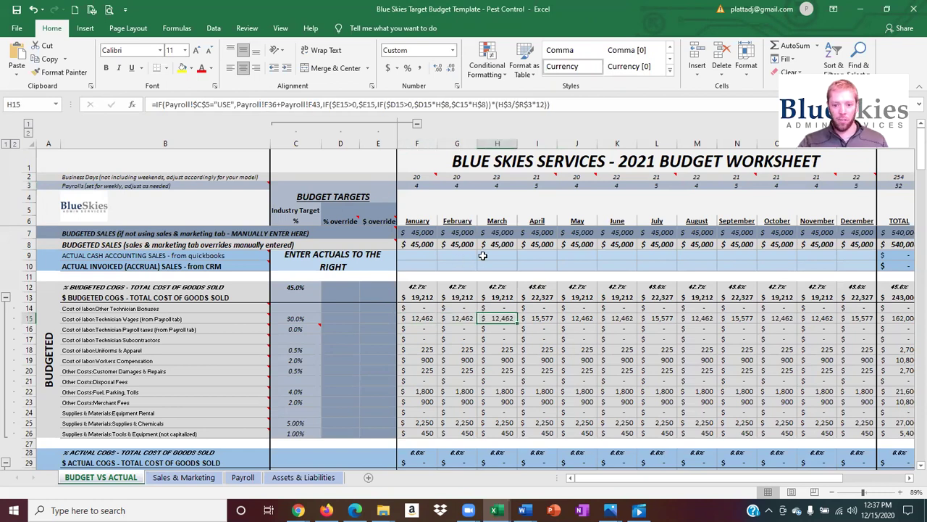
click(543, 318)
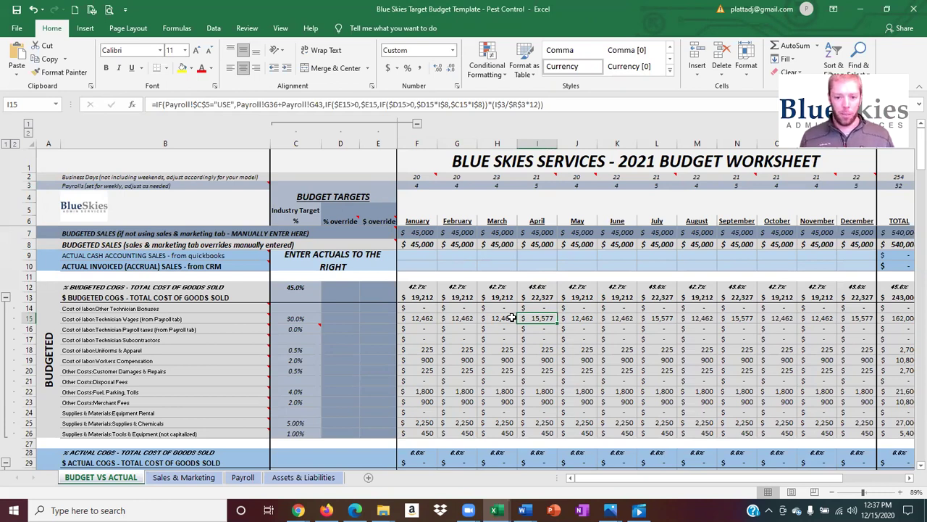
Review the manually entered and final budgeted sales rows across the months, and the total of the manual row.
click(423, 231)
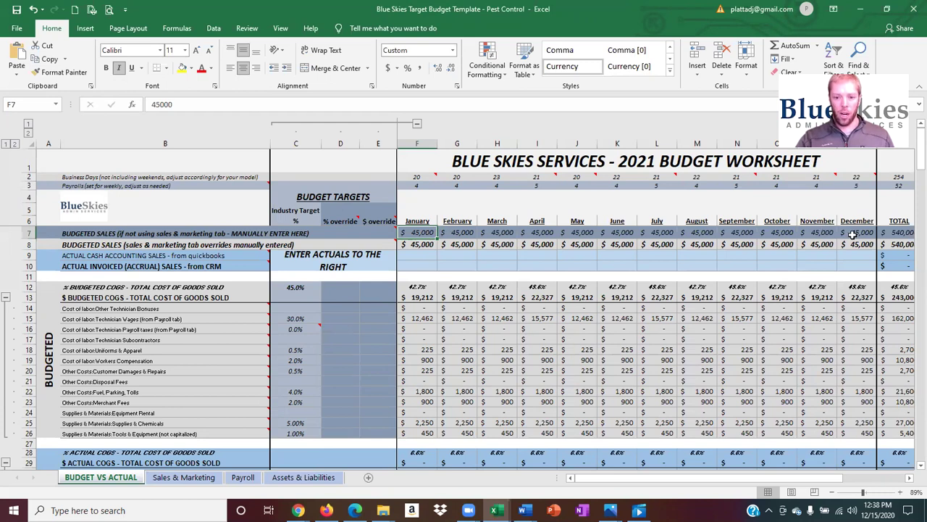
drag(418, 244, 848, 245)
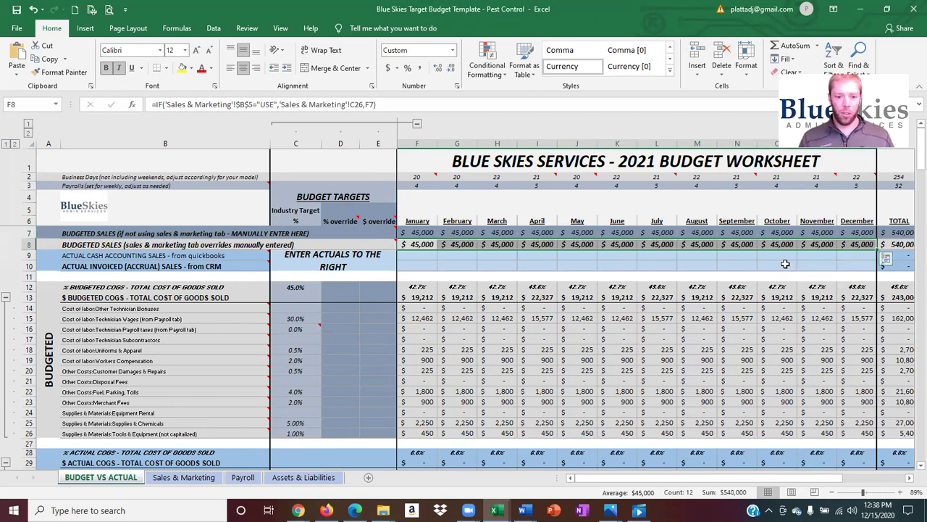
drag(423, 232, 825, 232)
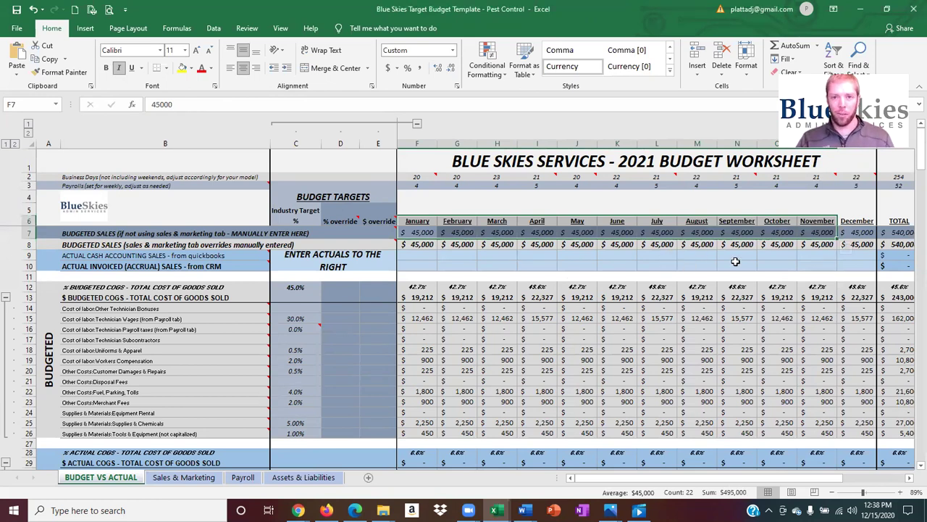
click(898, 233)
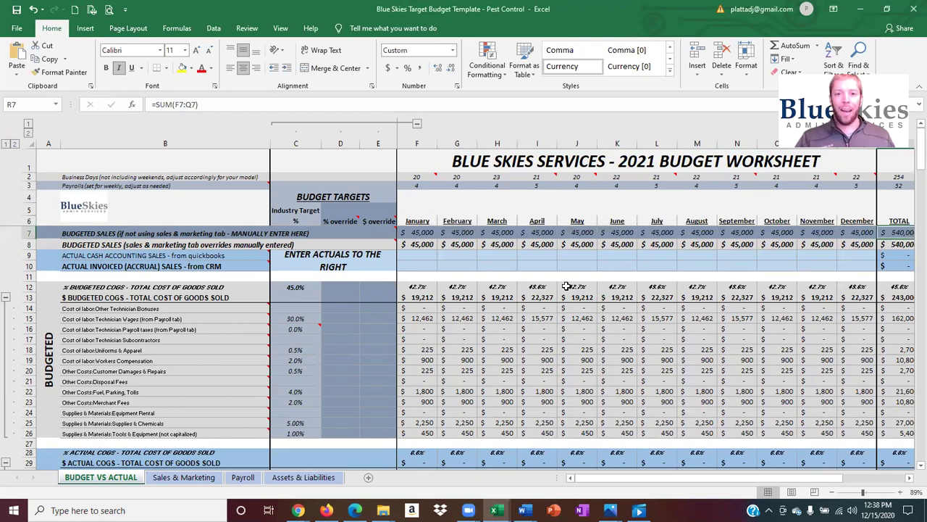
Clear February's manually entered budgeted sales and check the effect on the final budgeted sales row and the COGS lines.
click(460, 235)
key(Delete)
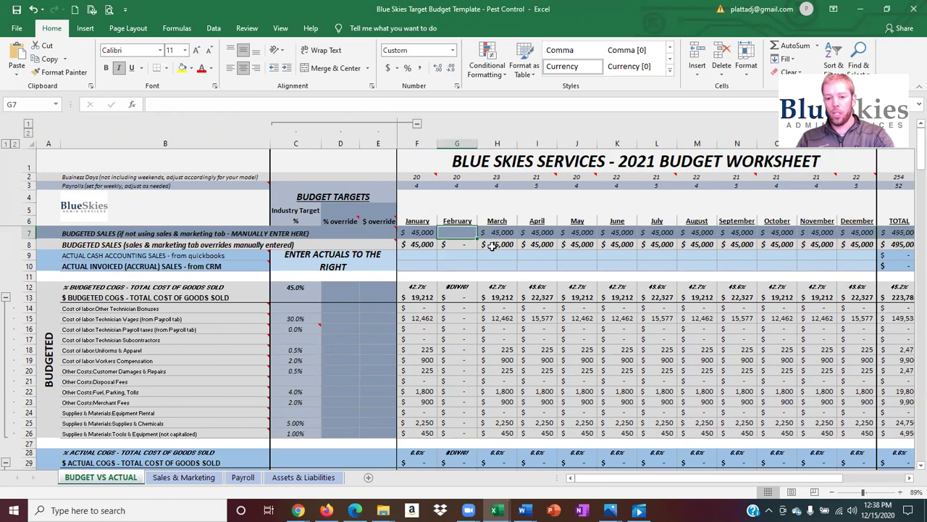
click(472, 244)
click(468, 234)
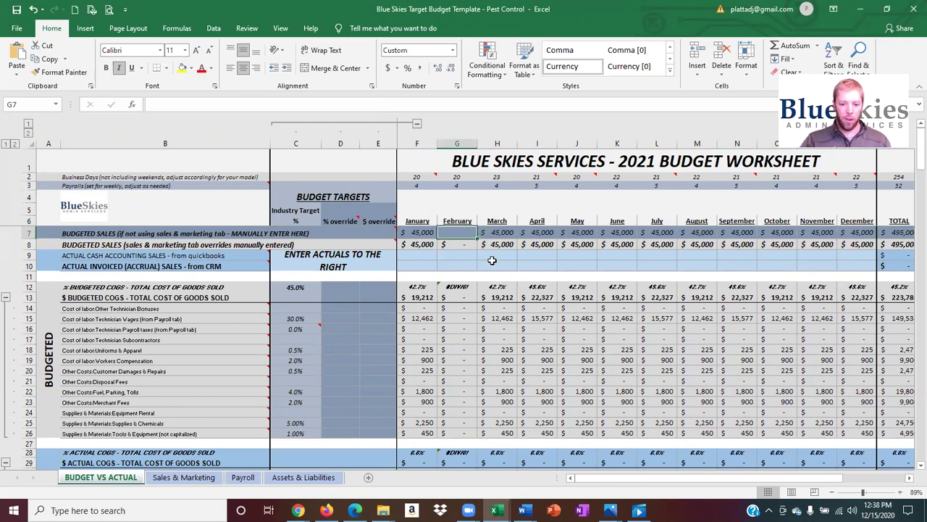
drag(424, 245, 852, 242)
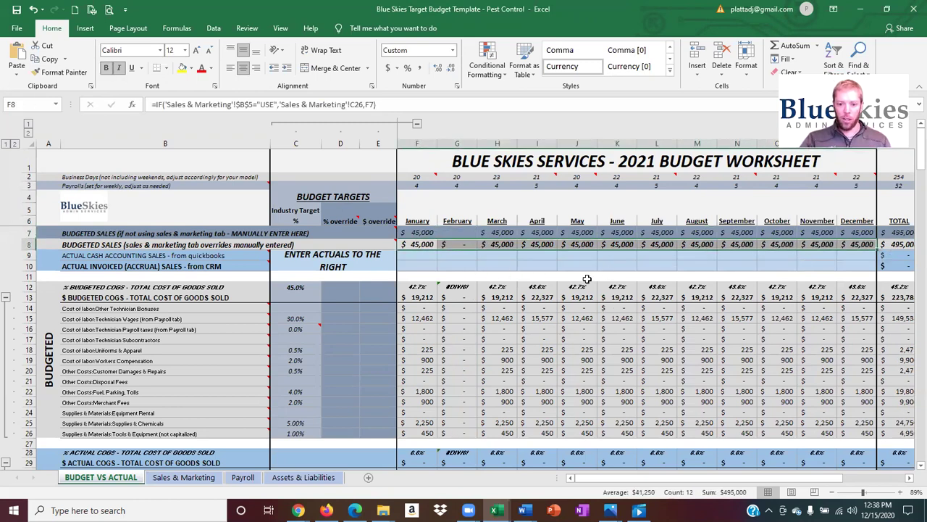
drag(490, 320, 583, 381)
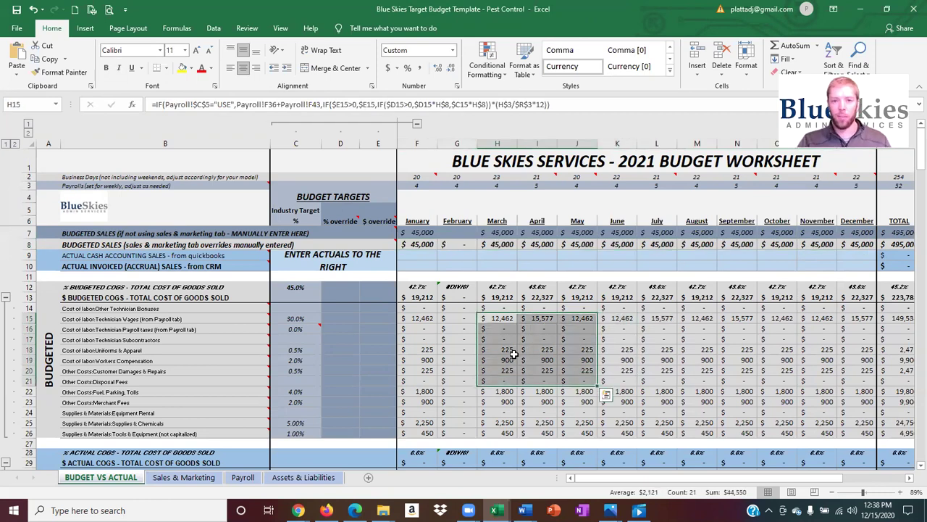
Enter 45000 as February's manually entered budgeted sales.
click(461, 234)
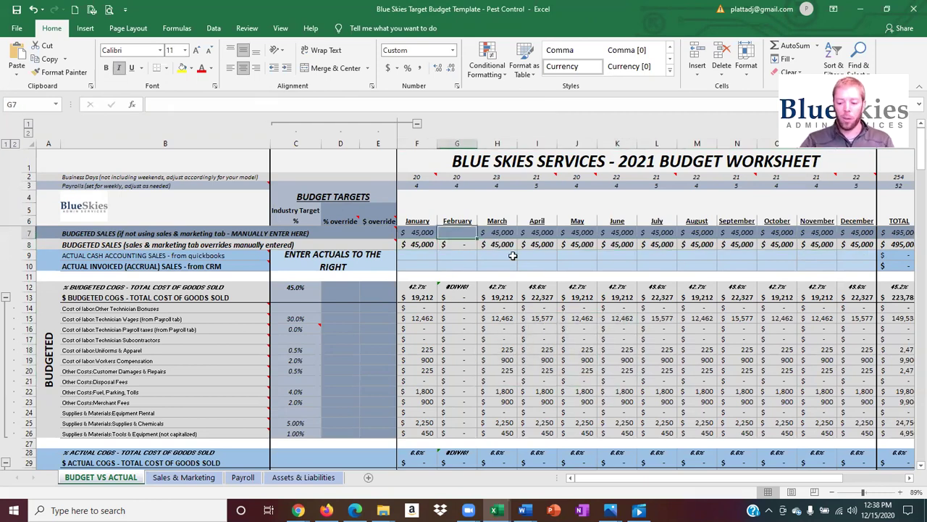
text(45000)
key(Return)
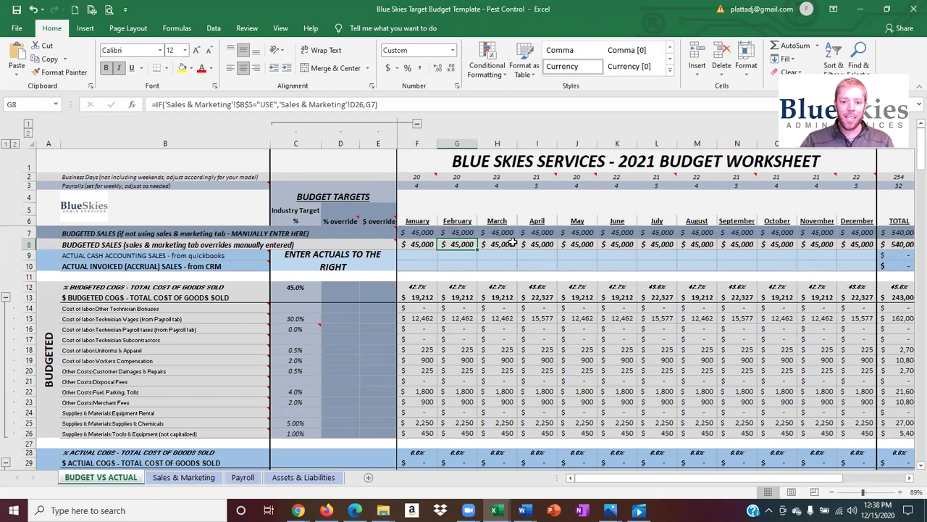
Set the pull-into-budget selector on the Sales & Marketing sheet to USE and check the budgeted sales on BUDGET VS ACTUAL.
drag(420, 244, 844, 244)
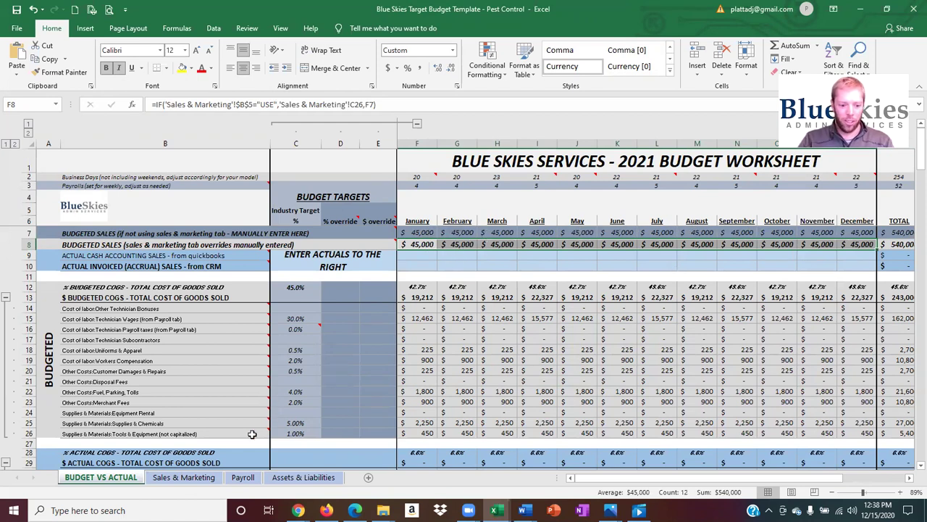
click(183, 477)
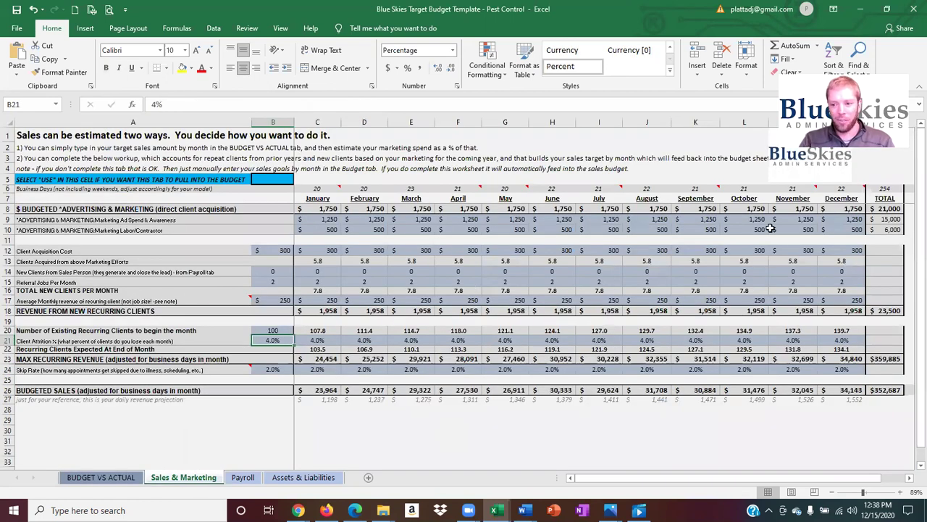
scroll(562, 279, down, 1)
scroll(561, 280, up, 1)
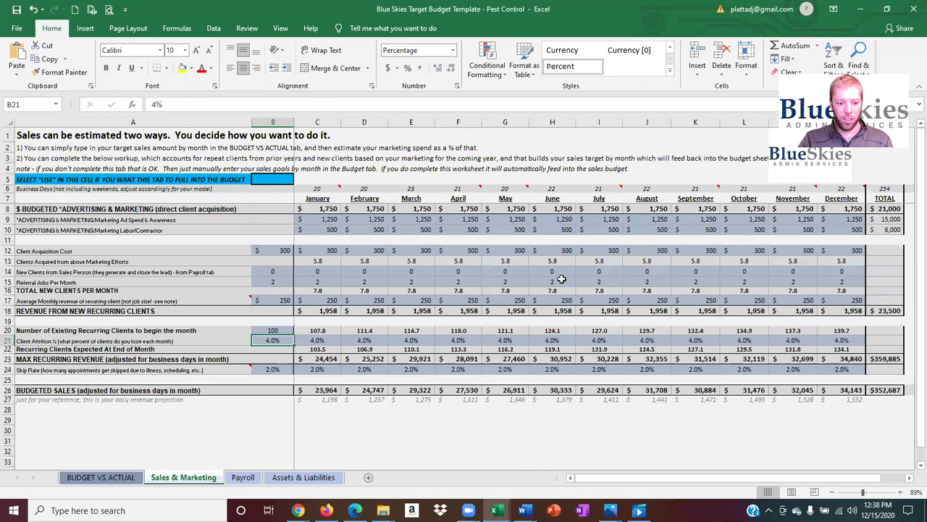
click(273, 179)
click(300, 179)
click(274, 190)
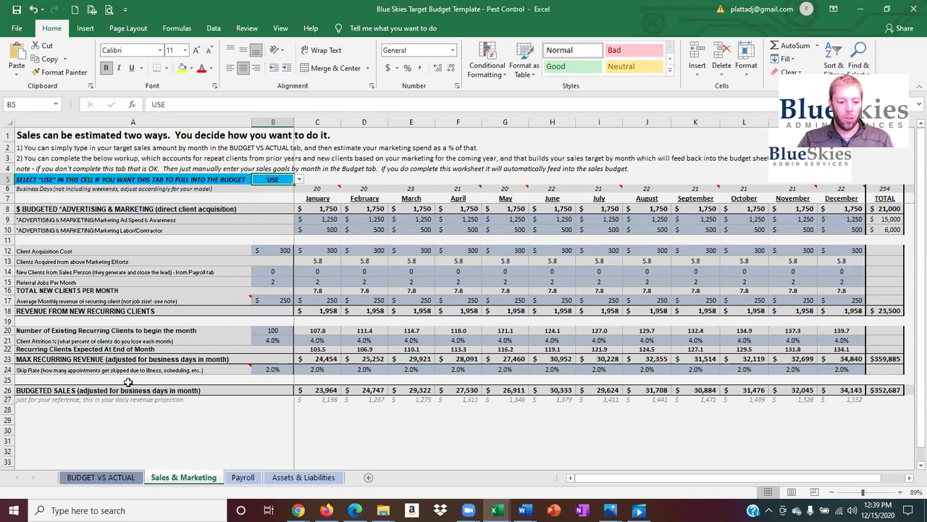
click(107, 481)
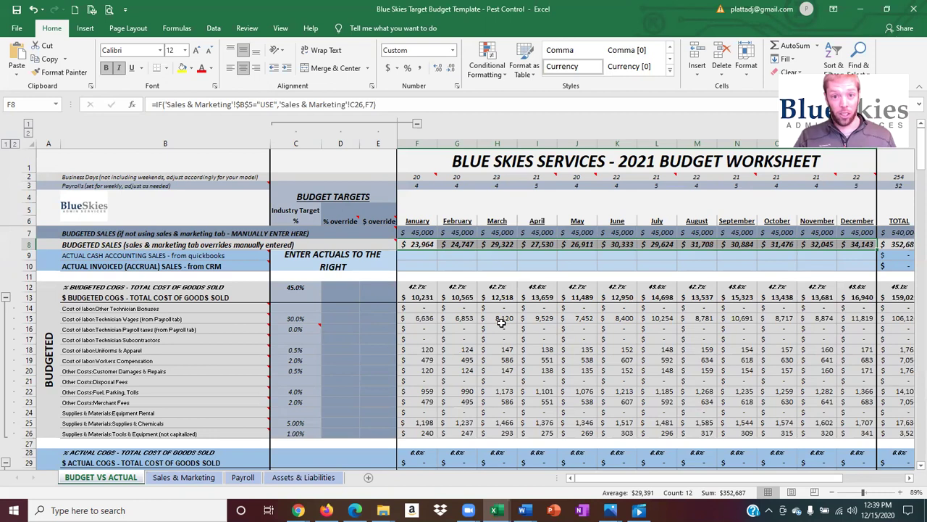
Clear the USE selector on the Sales & Marketing sheet and return to the BUDGET VS ACTUAL sheet.
click(184, 477)
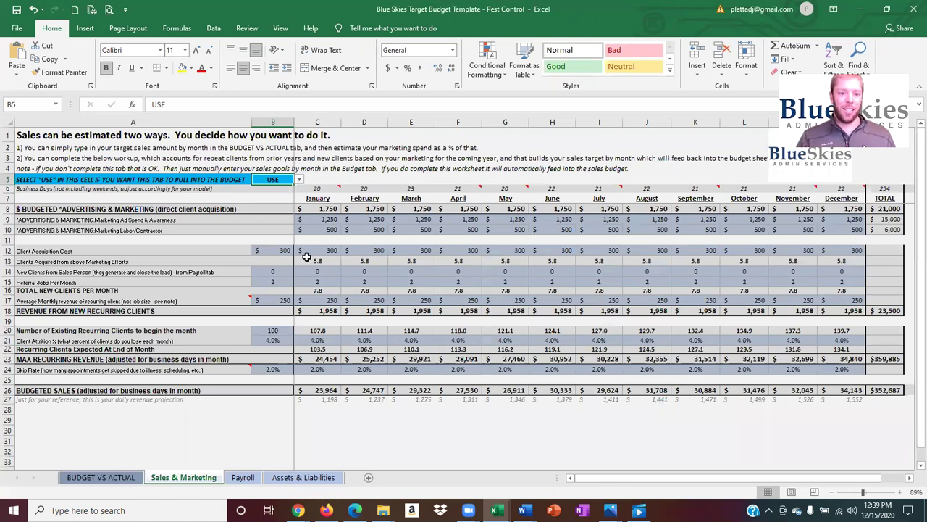
key(Delete)
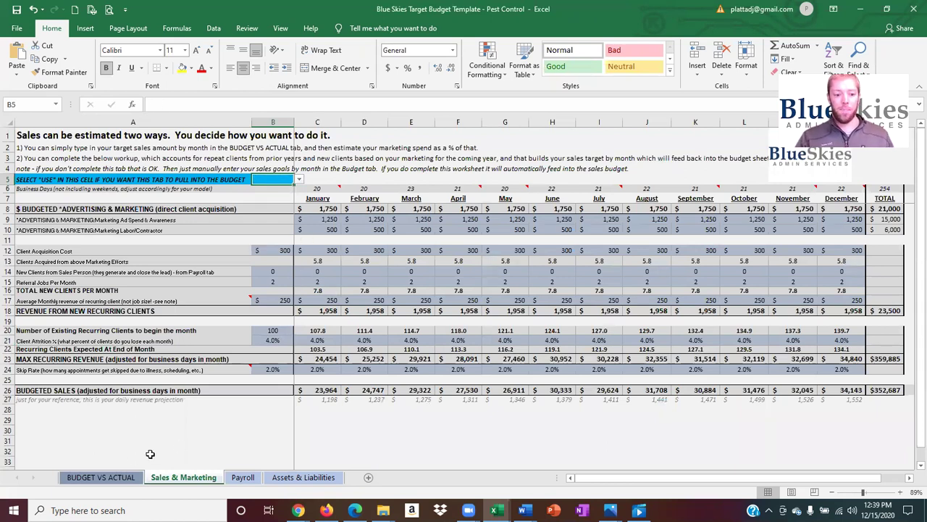
click(123, 479)
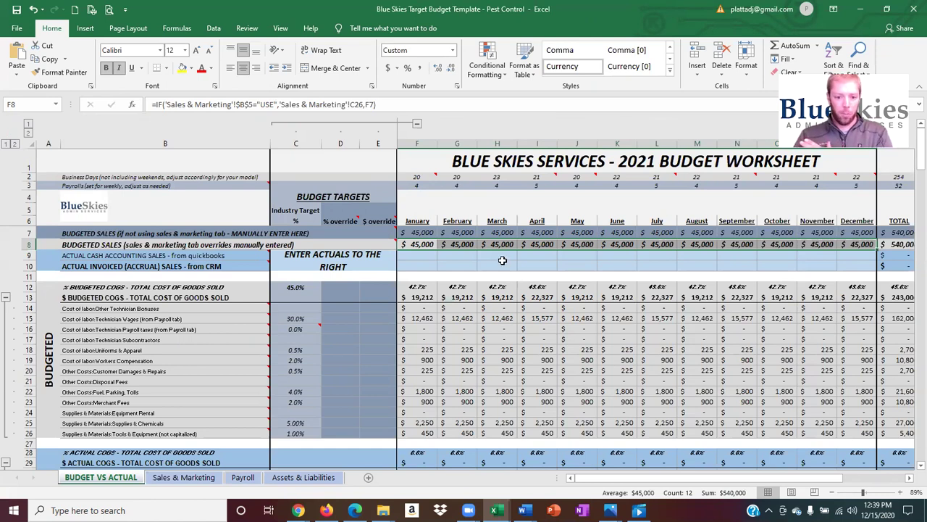
Examine the rows for actual cash accounting sales and actual invoiced sales, including the note on accrual sales.
click(428, 258)
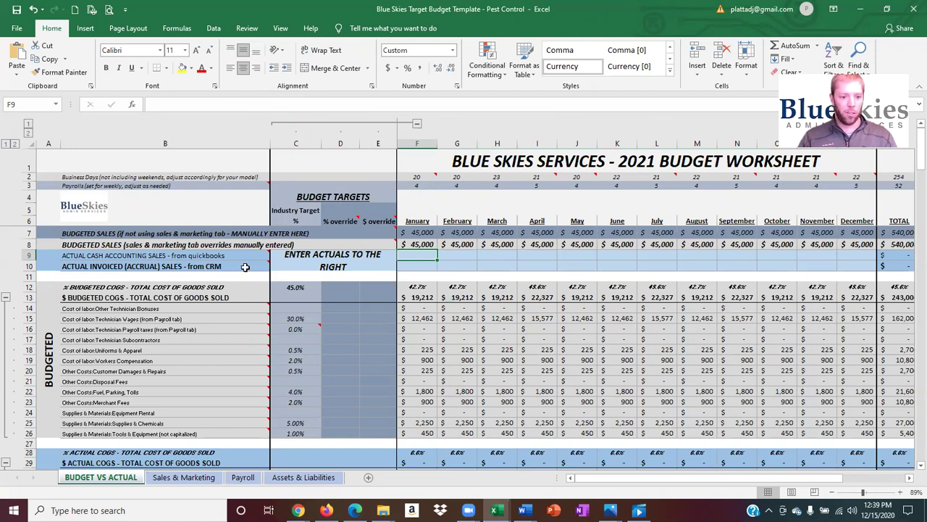
mouse_move(165, 259)
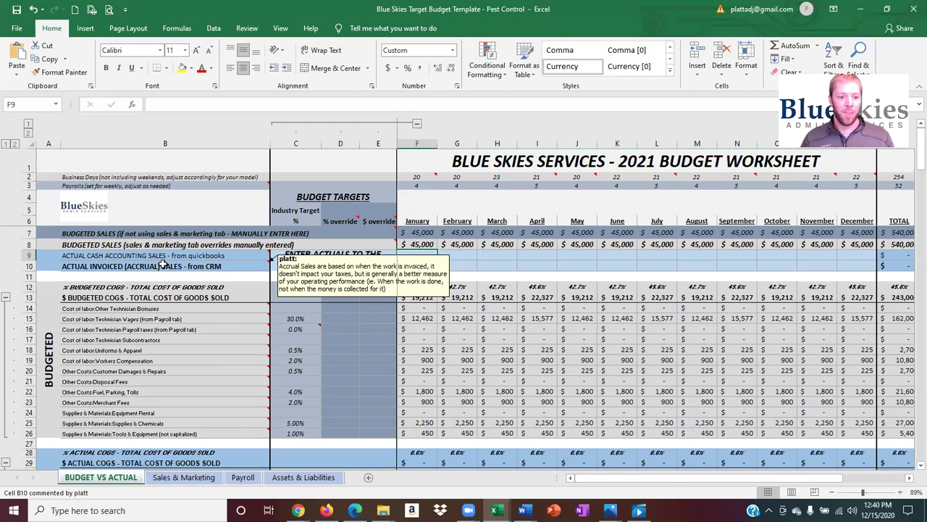
click(163, 265)
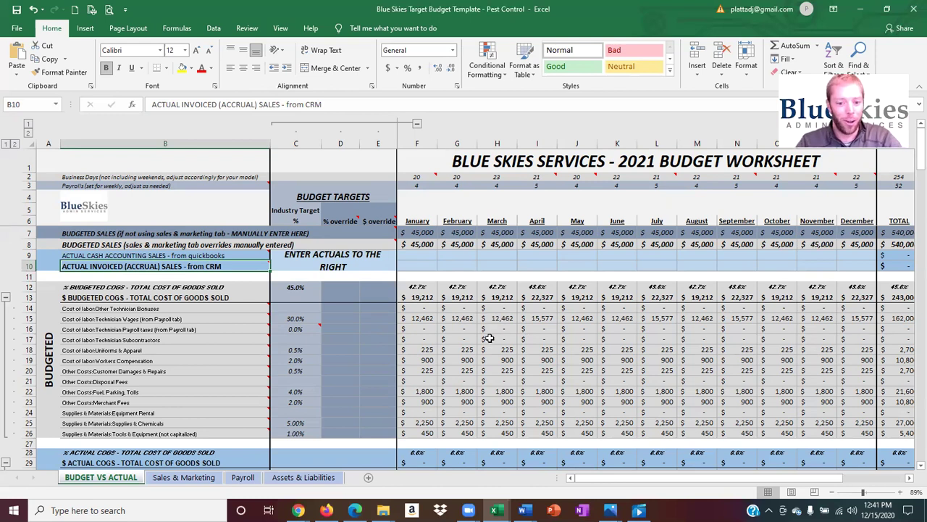
Review the industry target percentages for technician wages, uniforms, workers compensation, customer damages, fuel and merchant fees in the budgeted COGS section.
scroll(494, 337, down, 1)
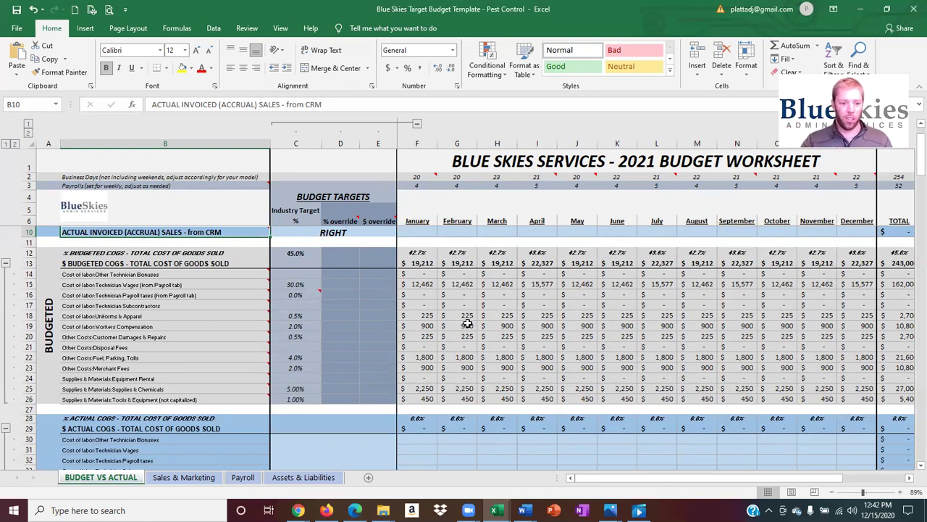
click(301, 282)
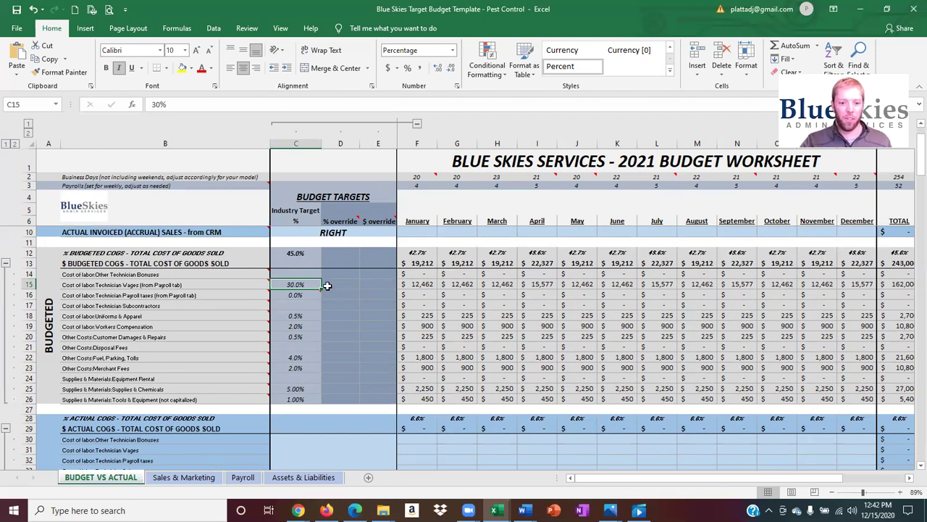
mouse_move(273, 282)
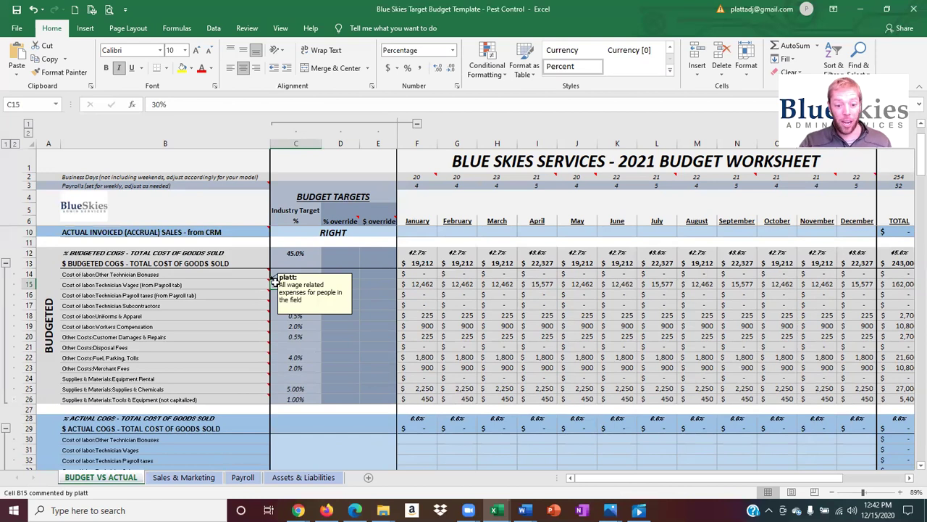
click(305, 319)
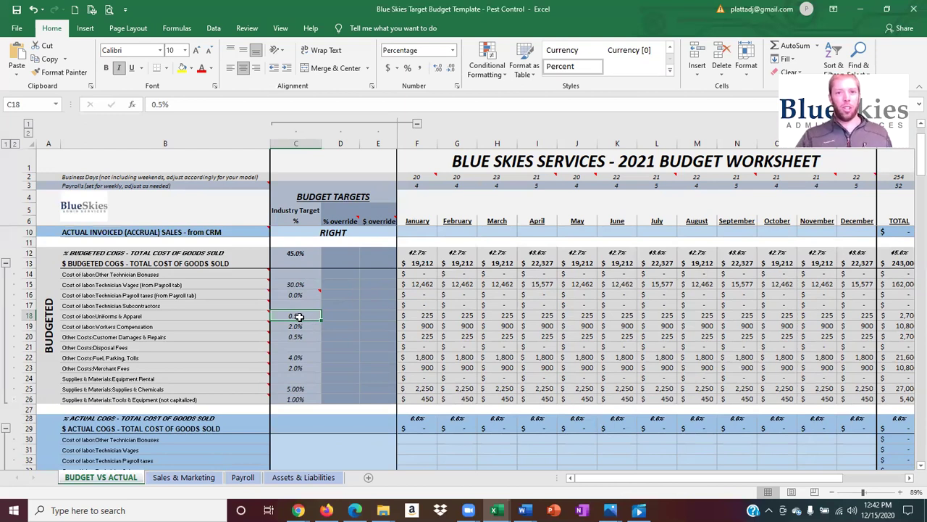
click(316, 325)
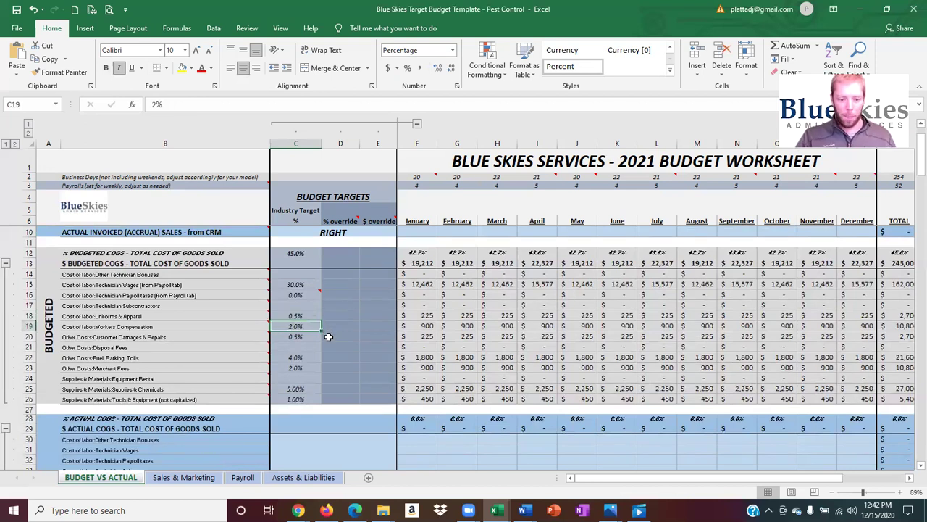
click(311, 337)
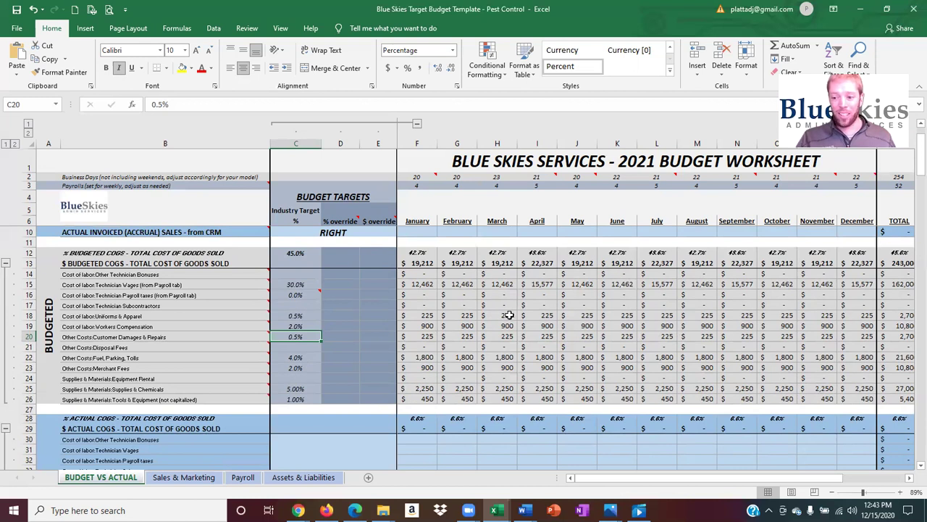
click(896, 336)
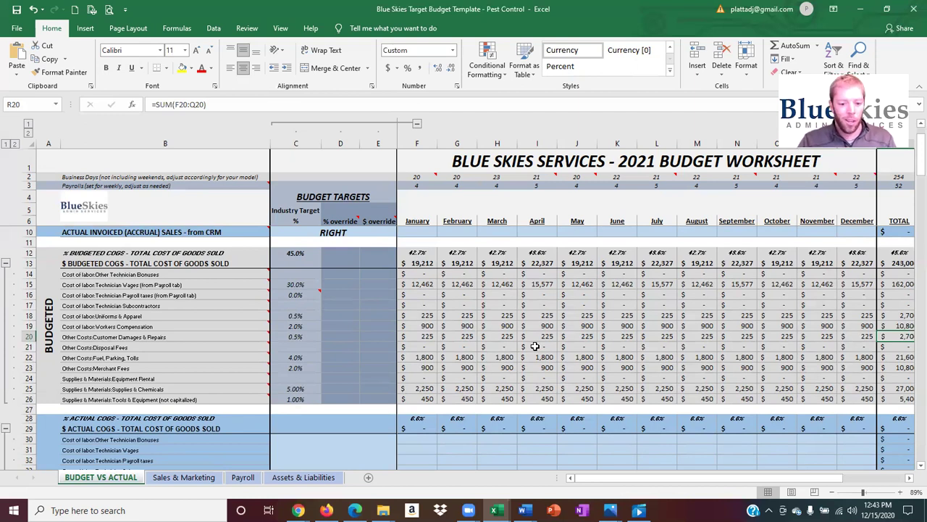
click(297, 358)
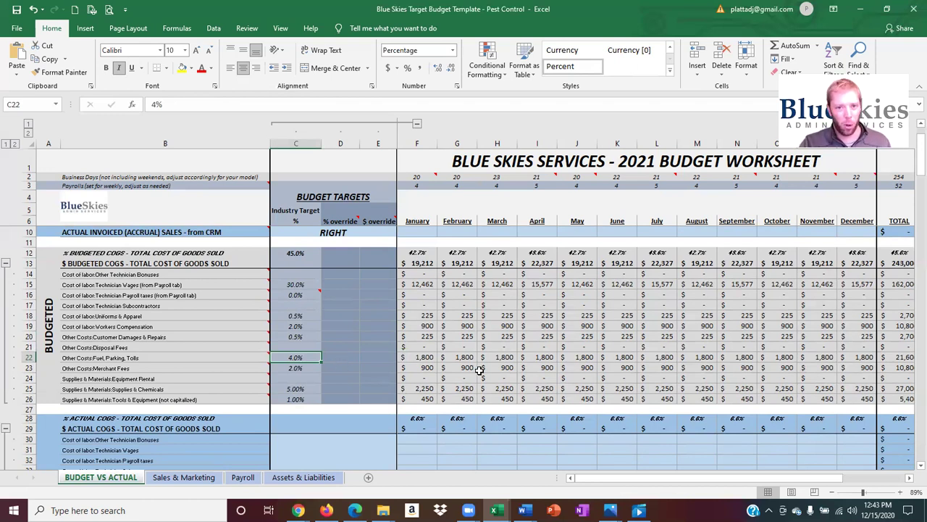
click(310, 368)
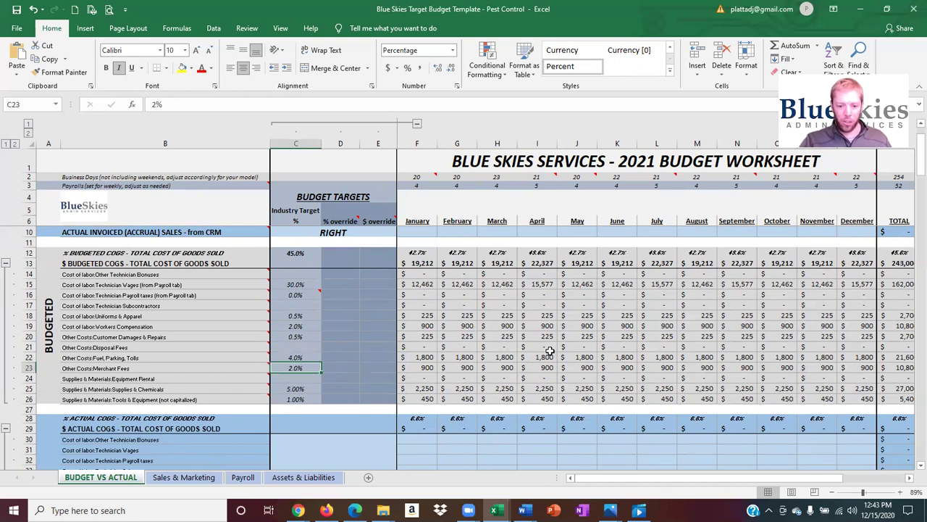
scroll(536, 348, down, 2)
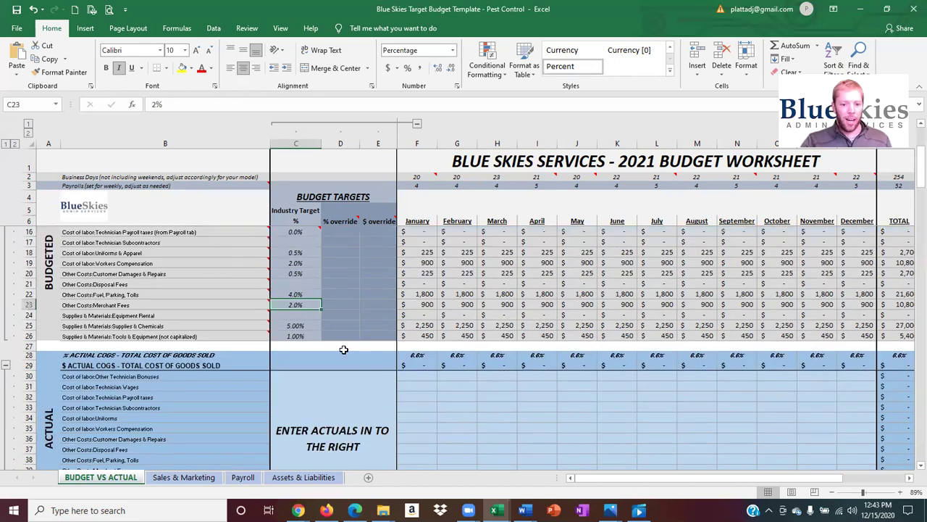
Review the industry target percentages for supplies and chemicals, tools and equipment, and total budgeted COGS.
click(306, 327)
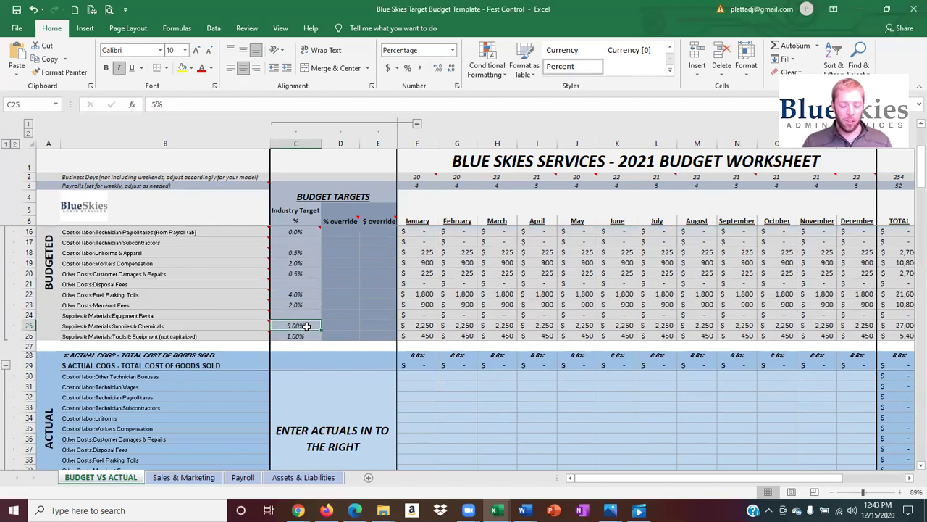
click(303, 336)
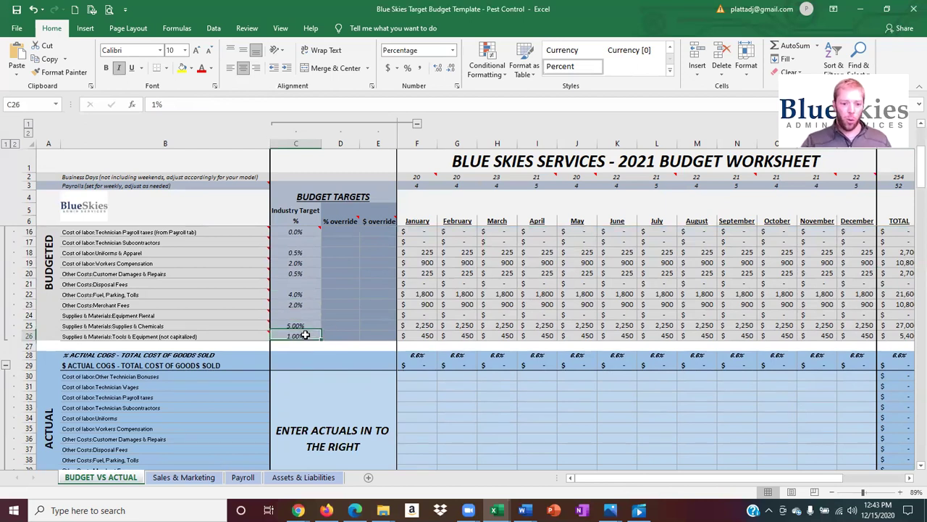
click(316, 326)
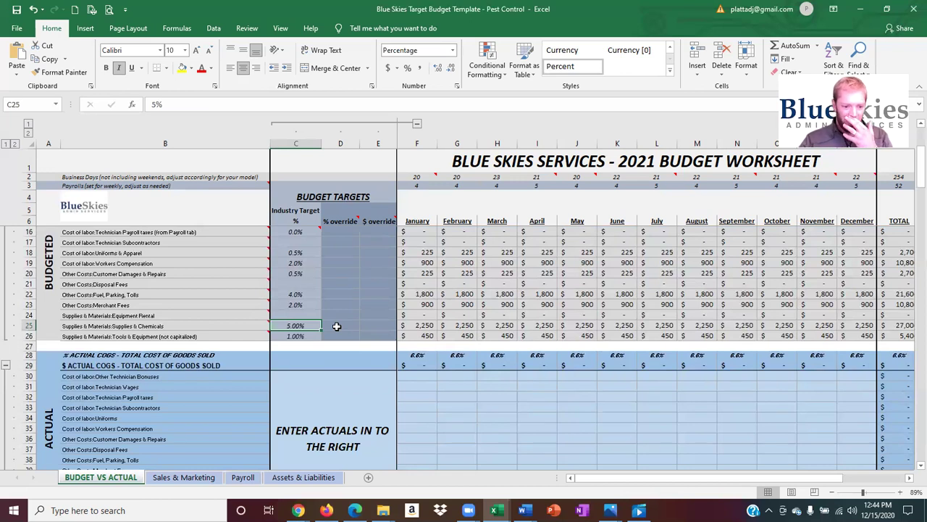
click(337, 326)
scroll(406, 332, up, 3)
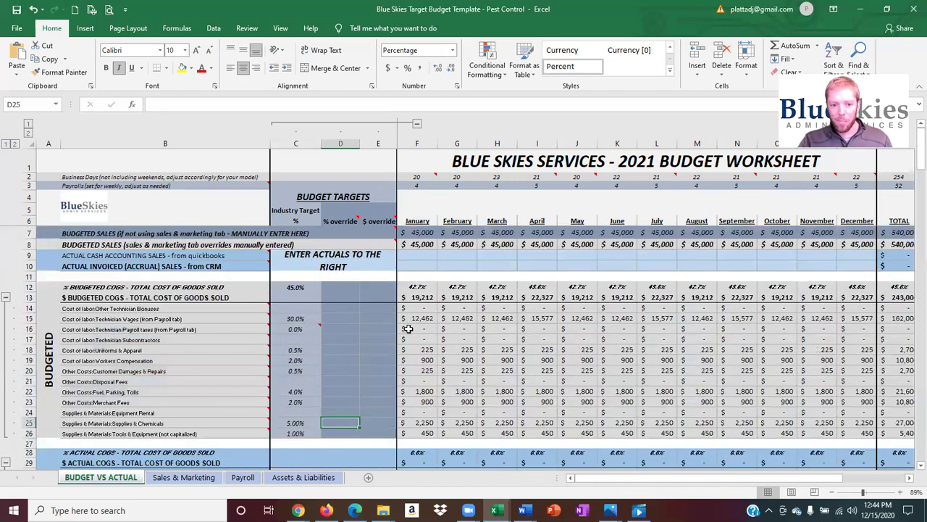
click(295, 286)
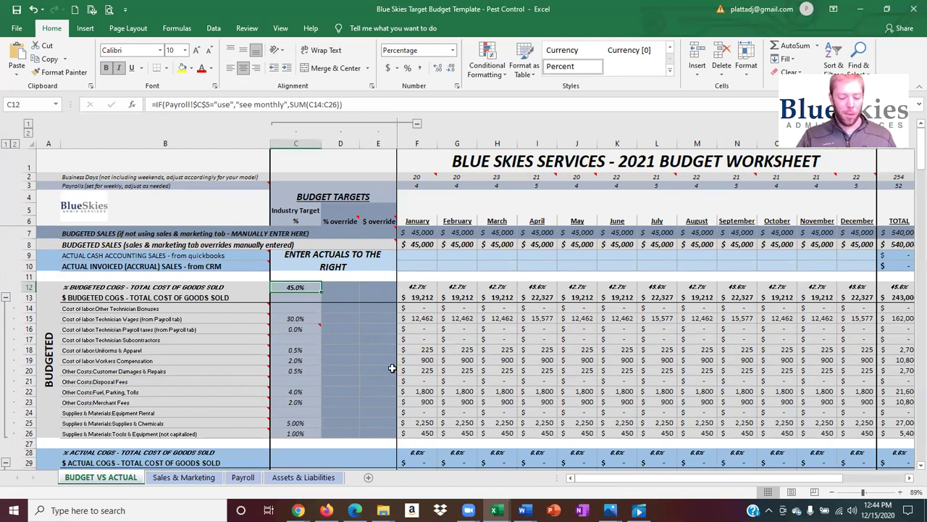
Try a 28% override for technician wages across the monthly budget, and clear it again.
click(345, 317)
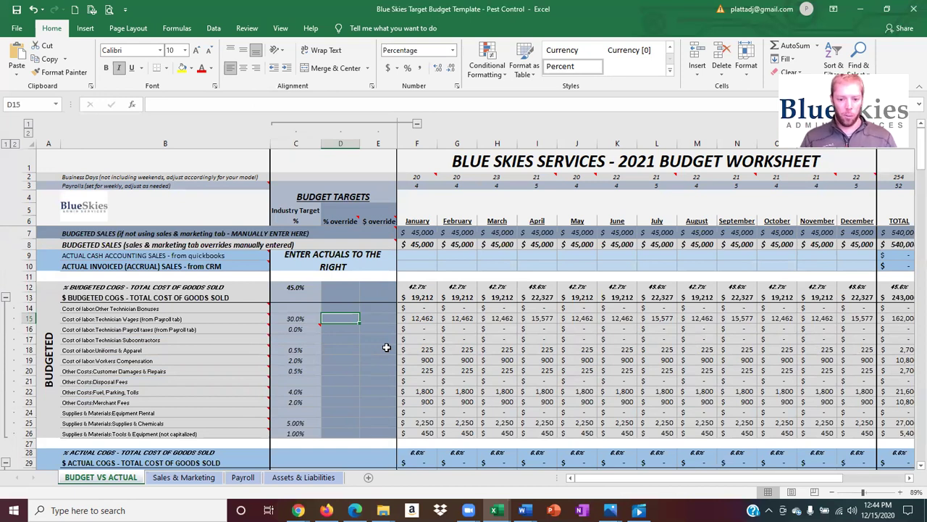
text(28)
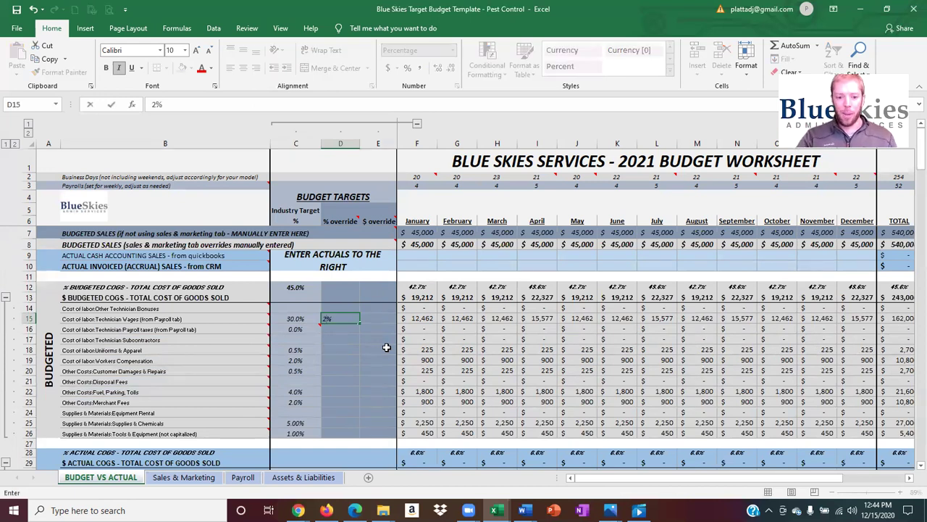
key(Return)
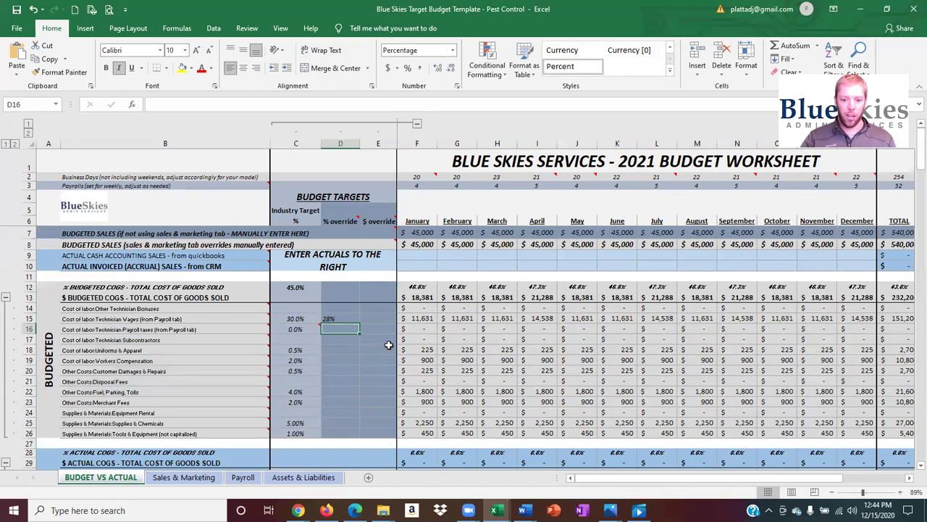
drag(423, 319, 862, 319)
click(330, 316)
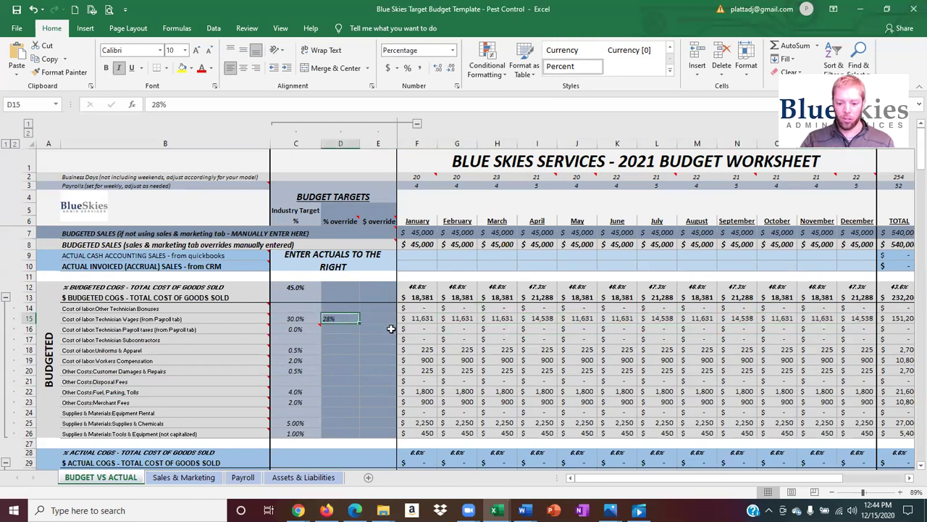
key(Delete)
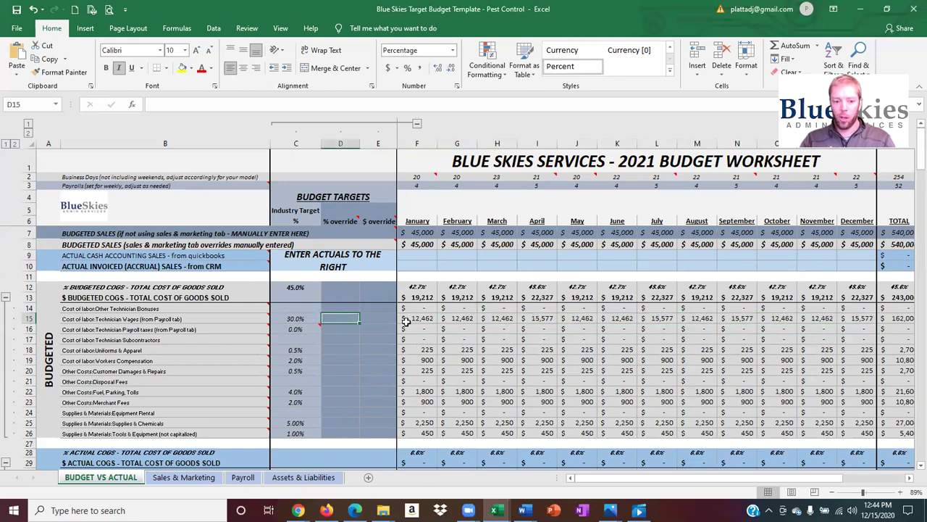
Set the percentage override to 28% for technician wages and 2.5% for workers compensation in the budgeted COGS section.
text(28)
key(Return)
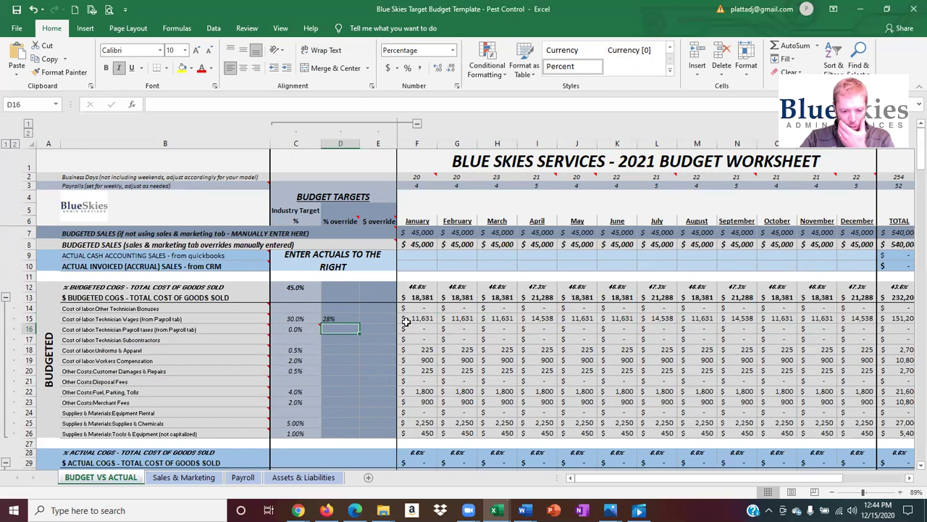
click(347, 358)
text(2.5)
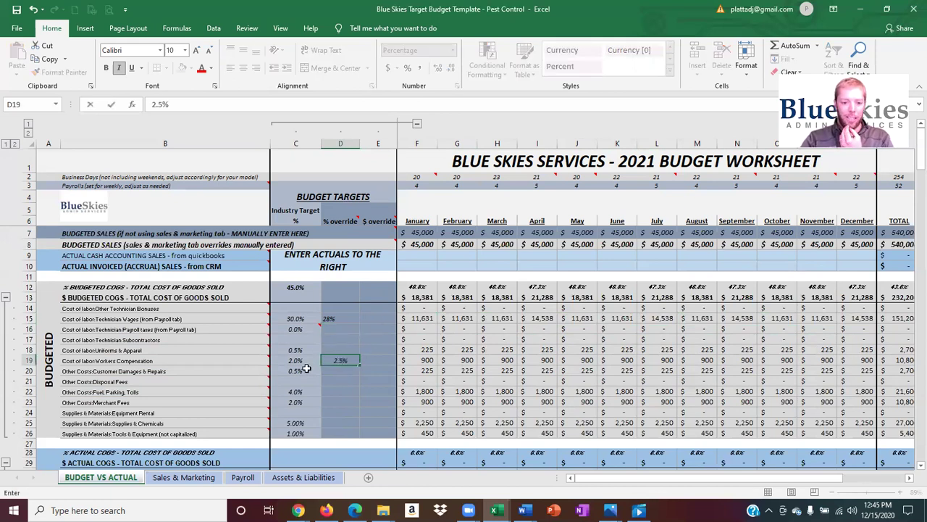
key(Return)
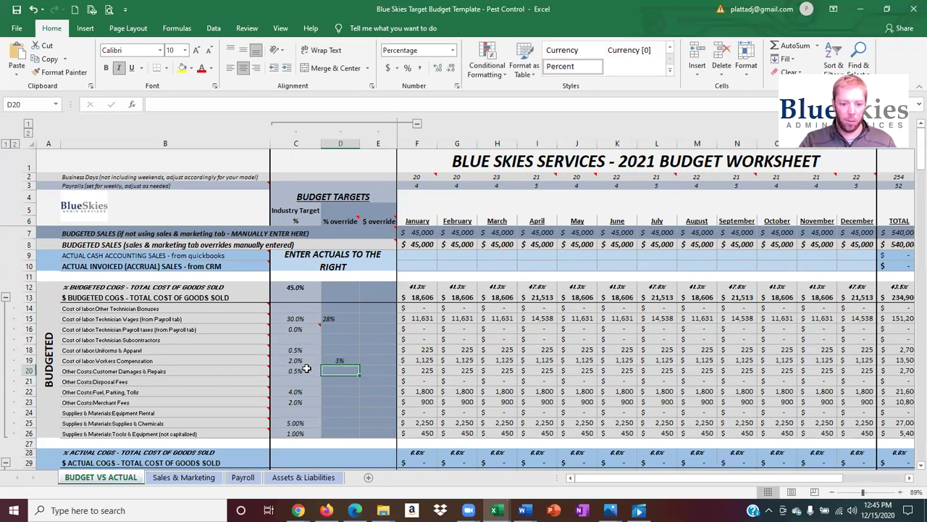
Show the workers compensation percentage override with one decimal place and center the technician wages override in its cell.
click(337, 360)
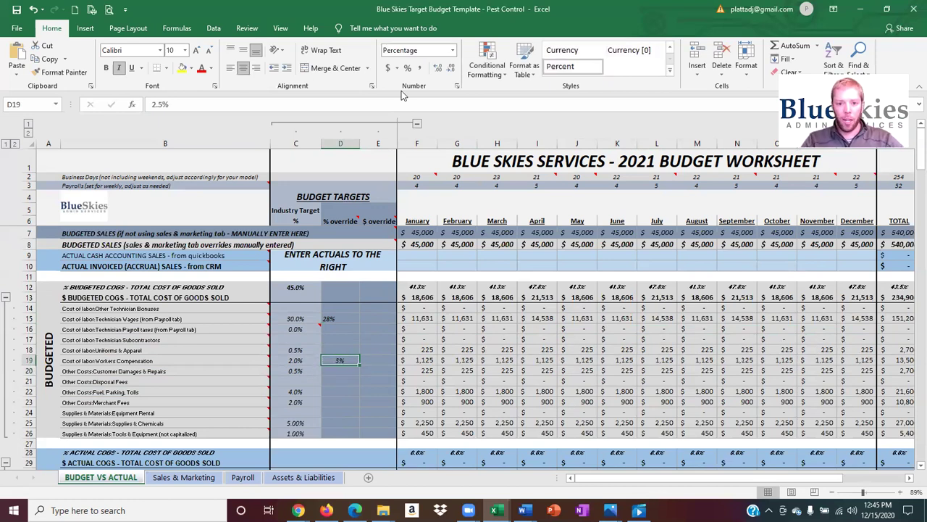
click(437, 67)
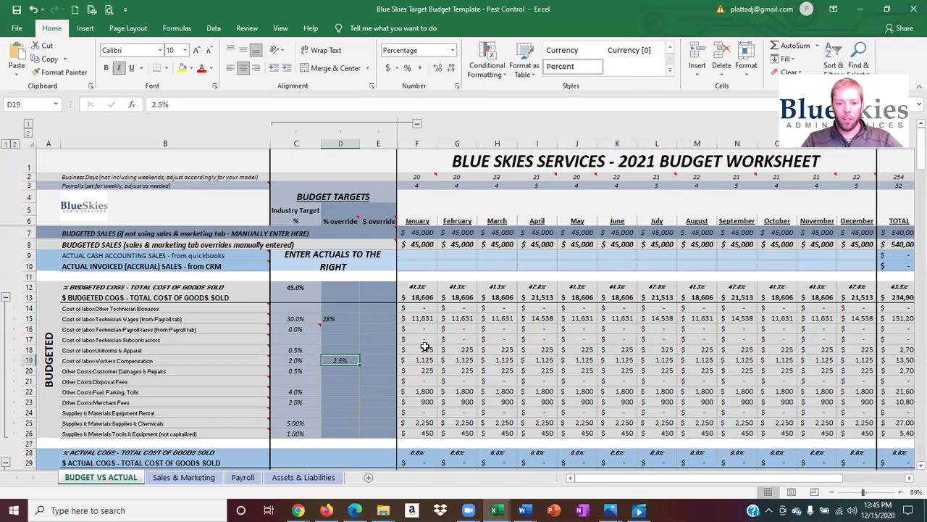
click(339, 316)
click(243, 67)
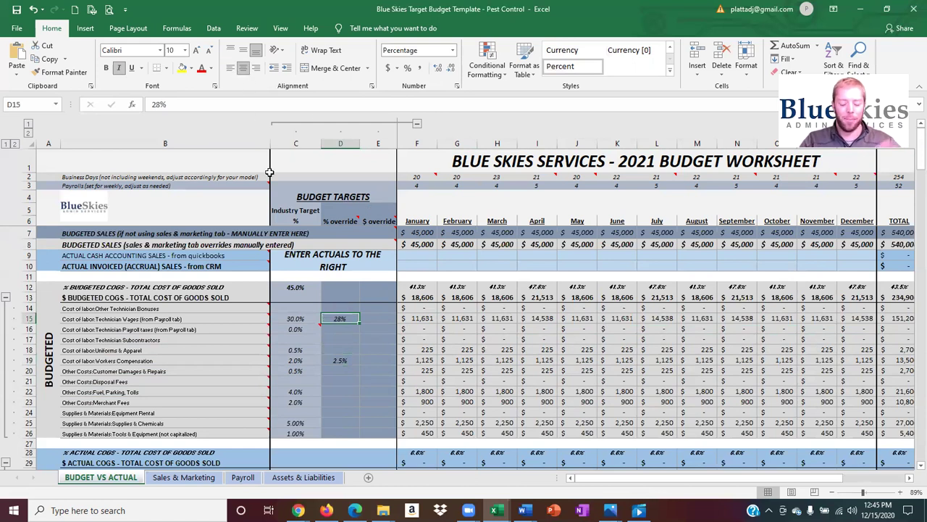
Enter a dollar override of 1050 for workers compensation in the budgeted COGS section.
click(377, 360)
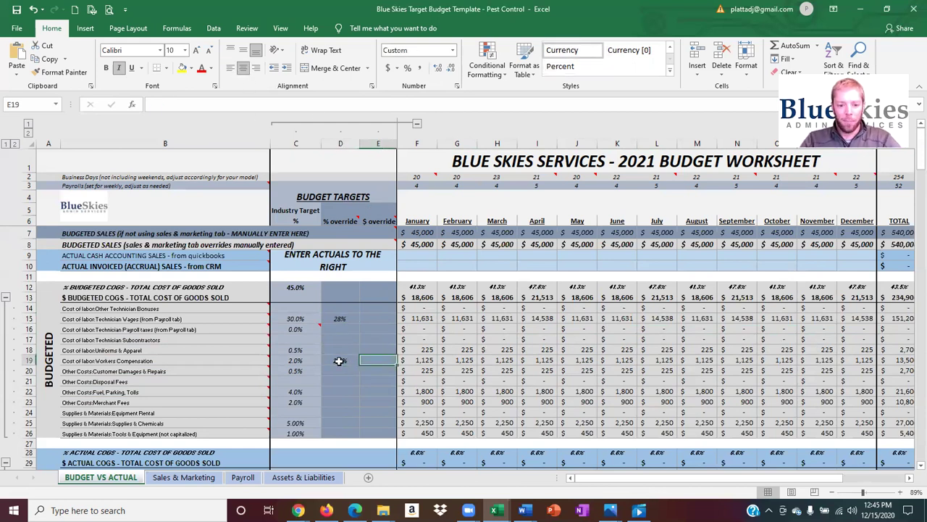
click(339, 359)
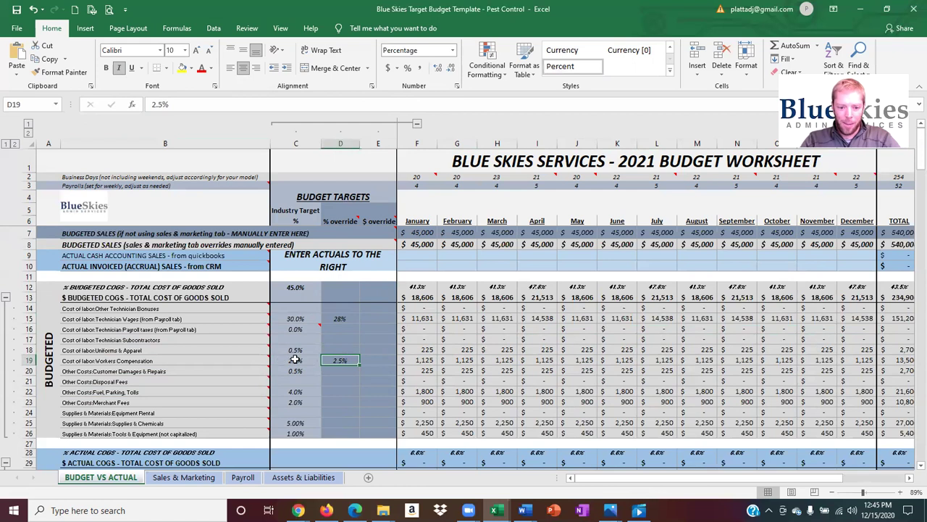
click(382, 361)
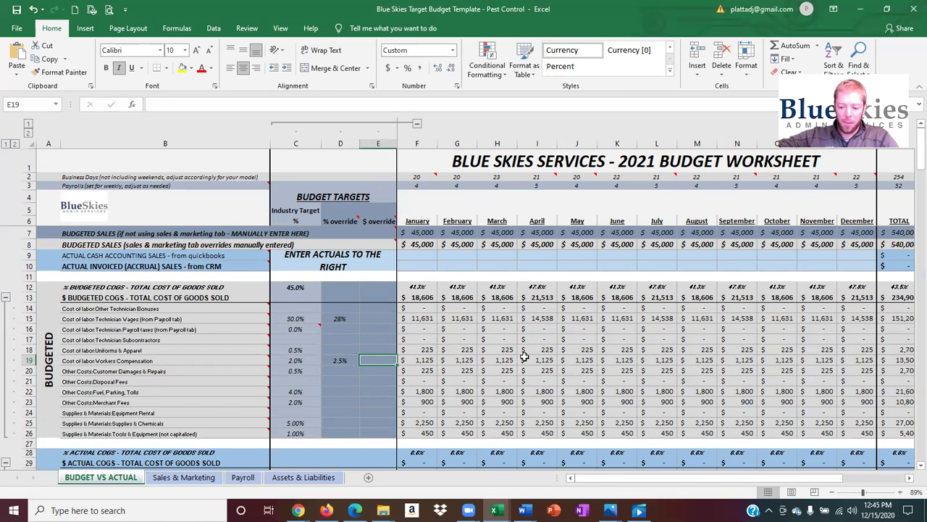
text(1050)
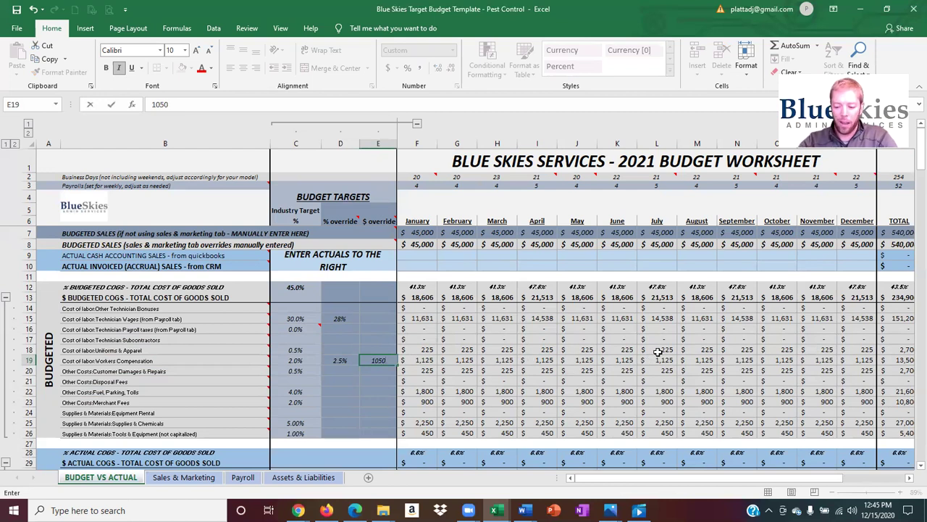
key(Return)
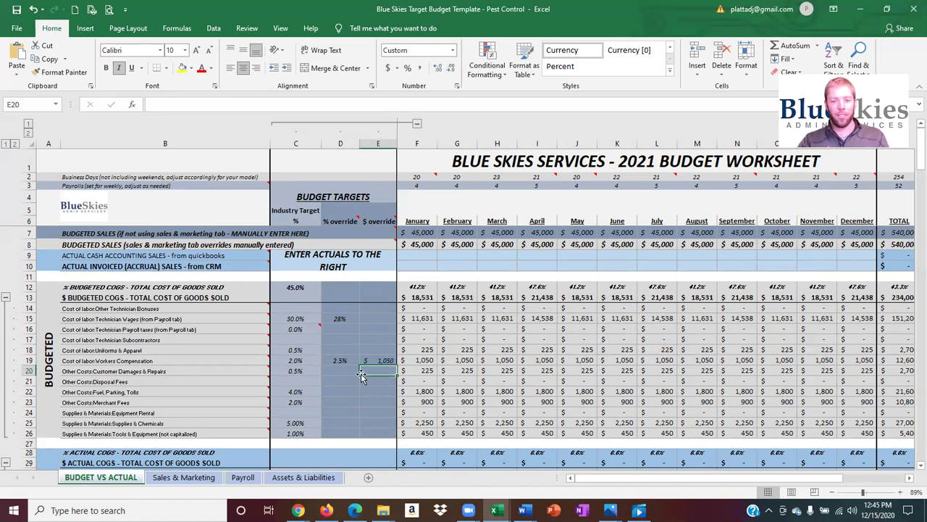
Clear the percentage and dollar overrides from the technician wages row through the workers compensation row.
click(382, 360)
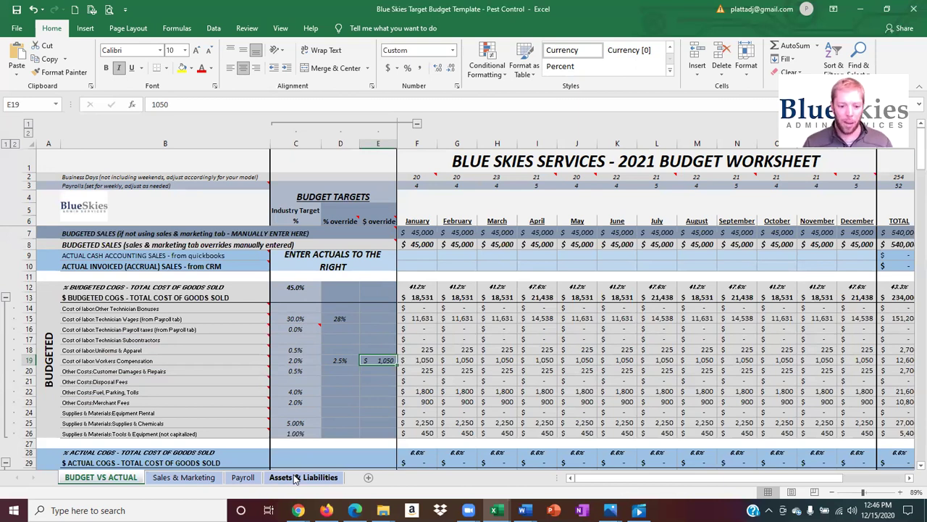
click(348, 397)
drag(341, 320, 375, 361)
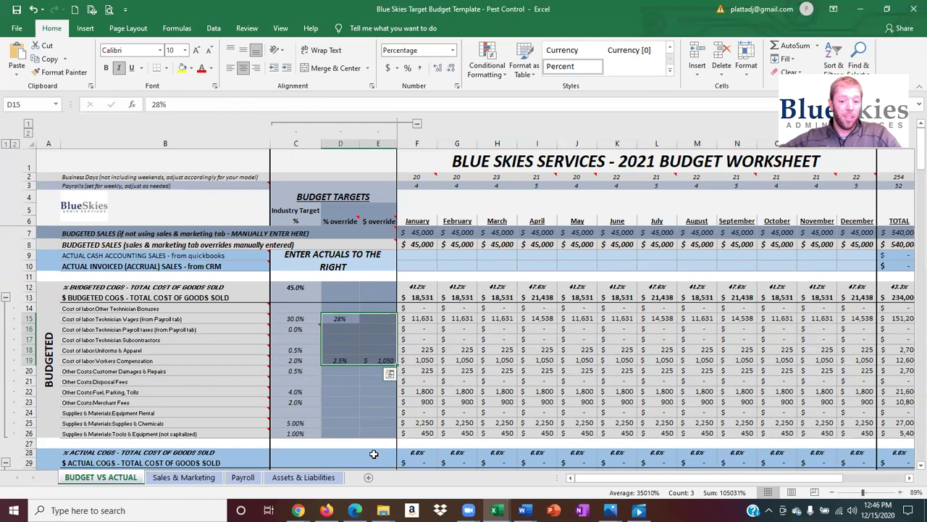
key(Delete)
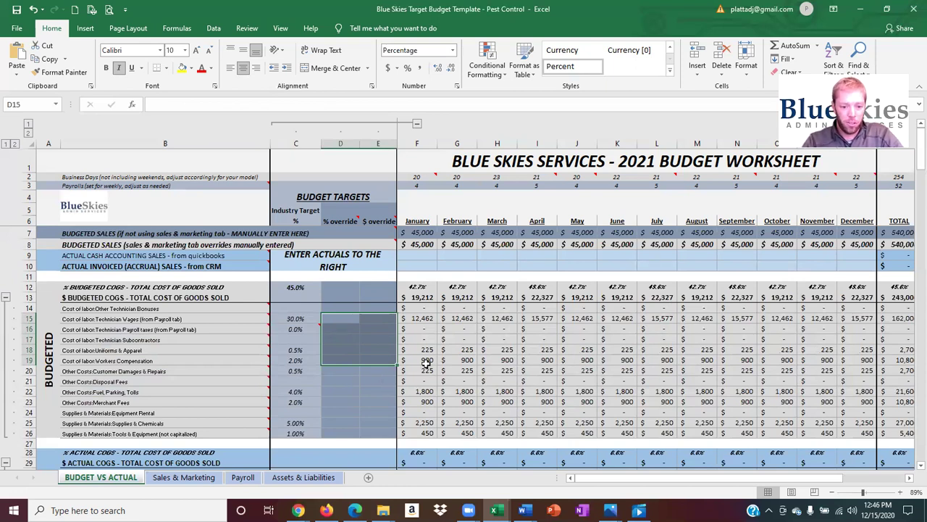
Examine the budgeted COGS target and the % of Rev, vs. Budget and +/- range analysis columns for total actual COGS.
click(308, 287)
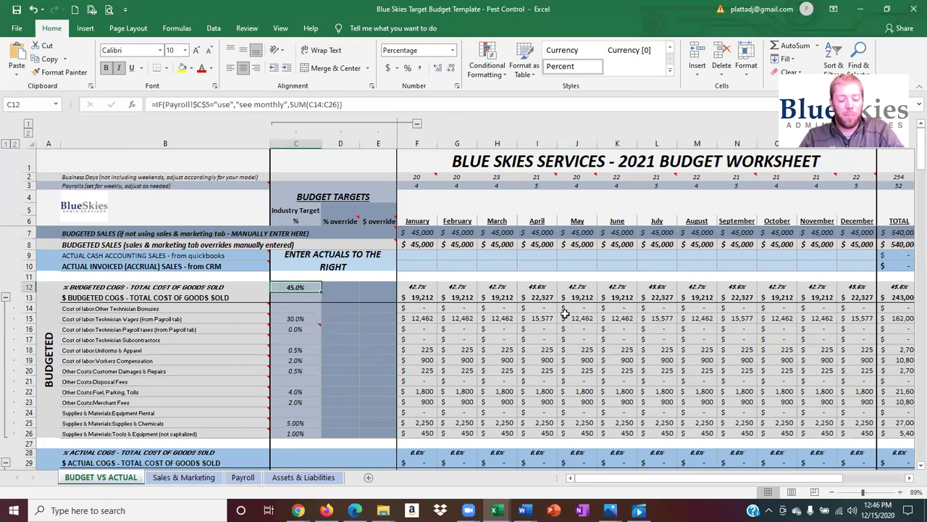
drag(635, 481, 753, 482)
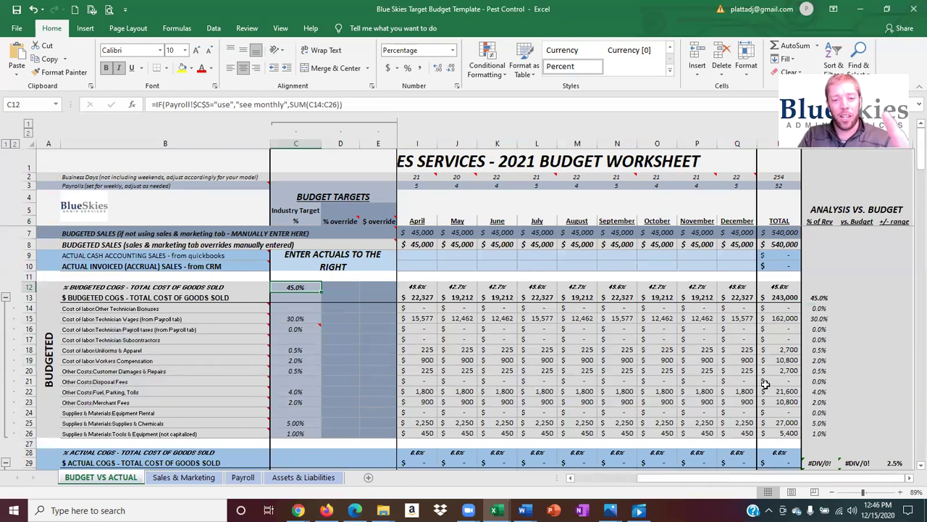
scroll(765, 384, down, 1)
scroll(765, 383, down, 1)
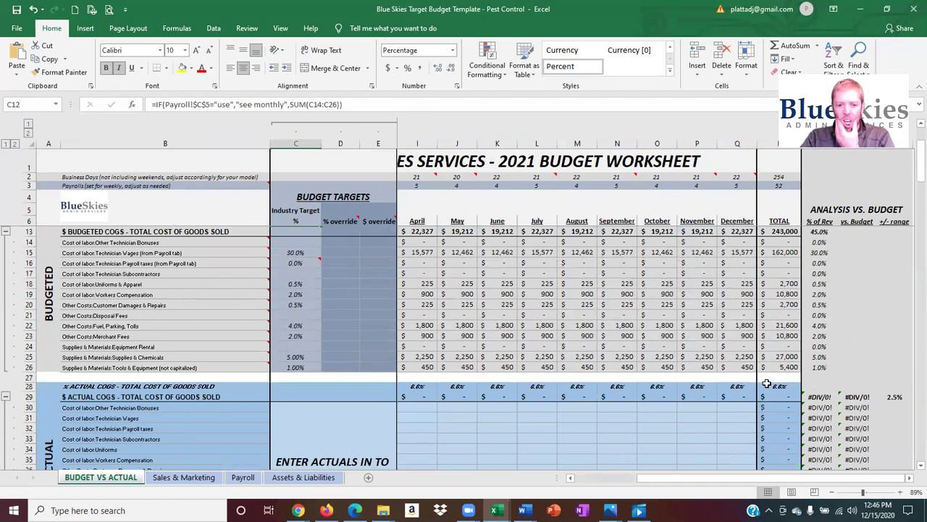
scroll(767, 383, down, 3)
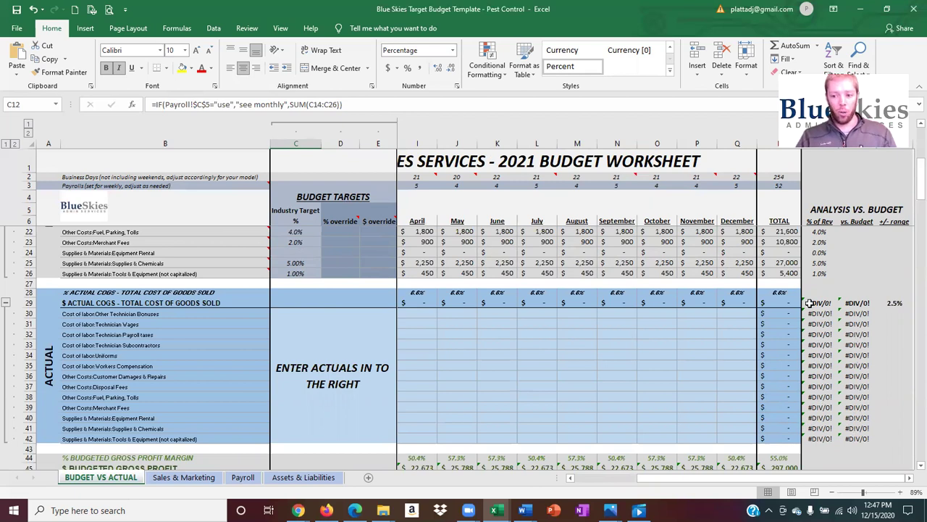
drag(857, 303, 818, 304)
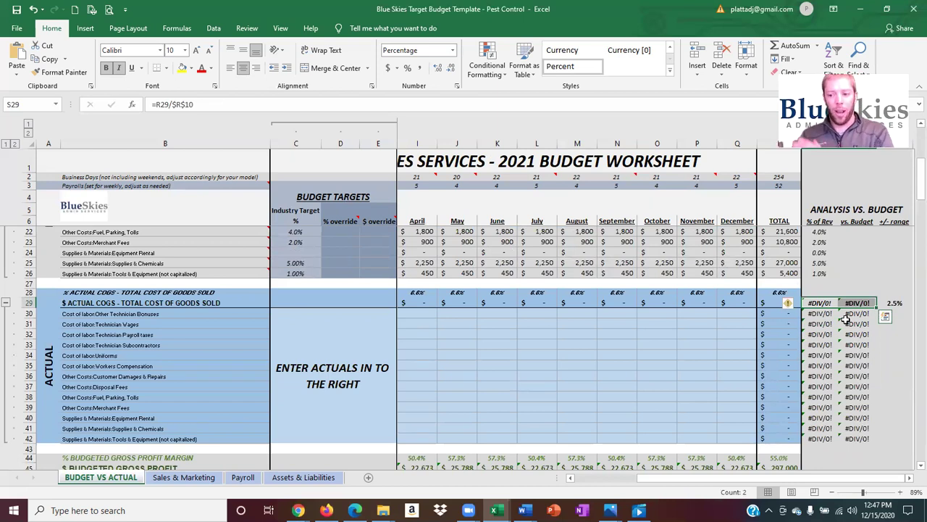
click(895, 303)
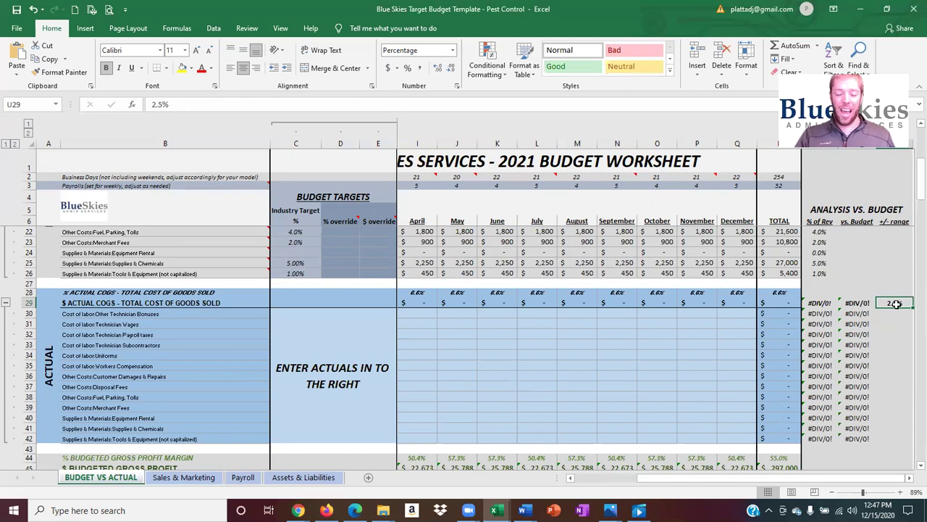
click(868, 303)
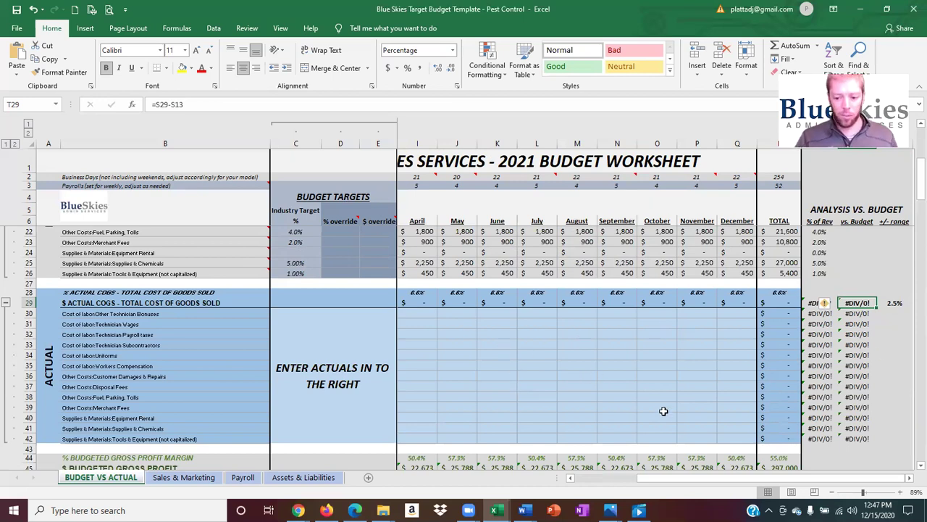
Return to the January columns and review the budgeted COGS, actual COGS and gross profit rows.
drag(670, 478, 457, 479)
scroll(491, 409, up, 3)
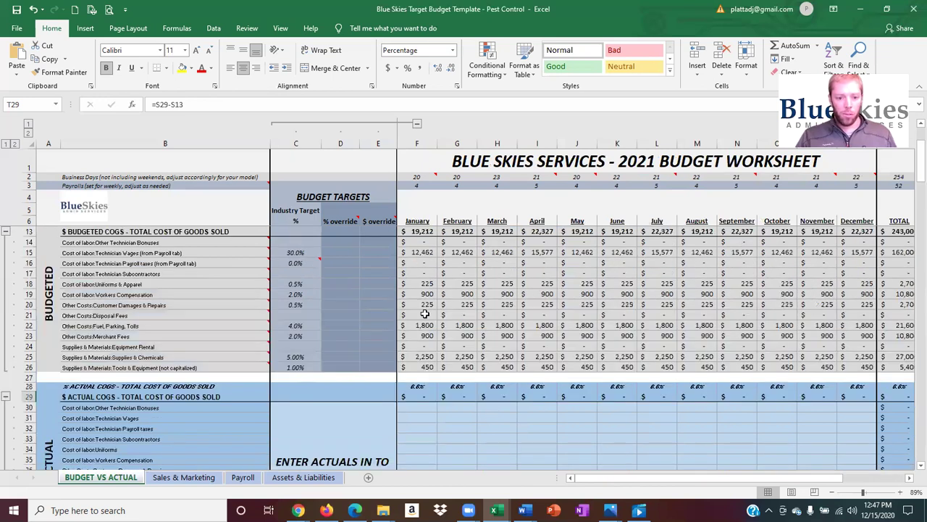
scroll(425, 313, up, 2)
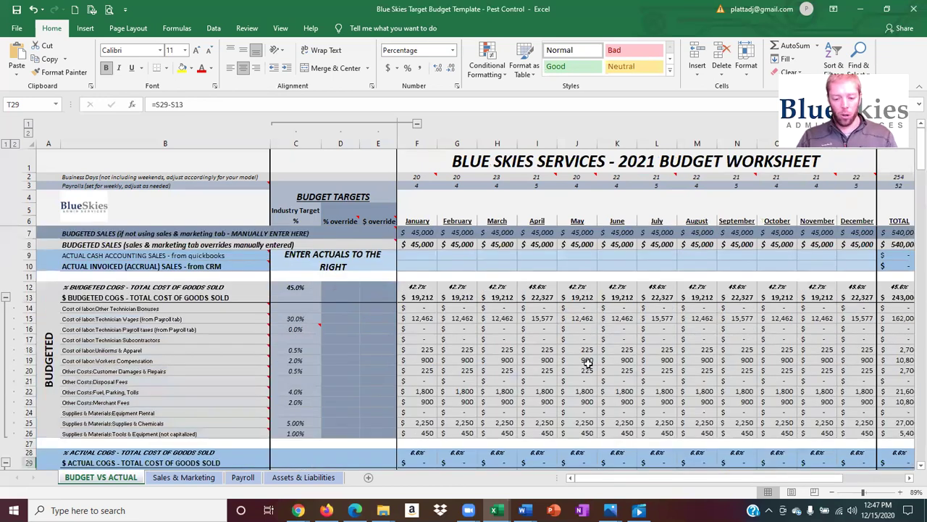
scroll(588, 362, down, 6)
scroll(583, 332, down, 1)
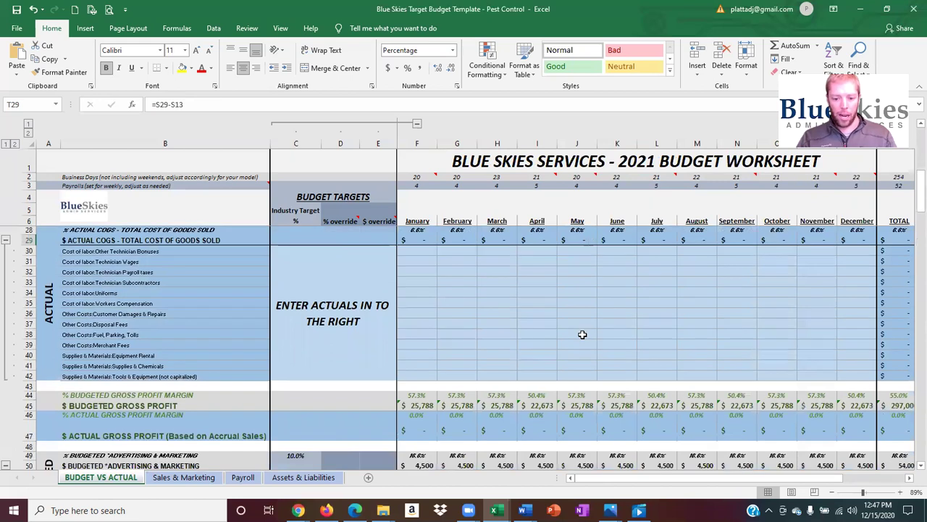
scroll(496, 379, down, 2)
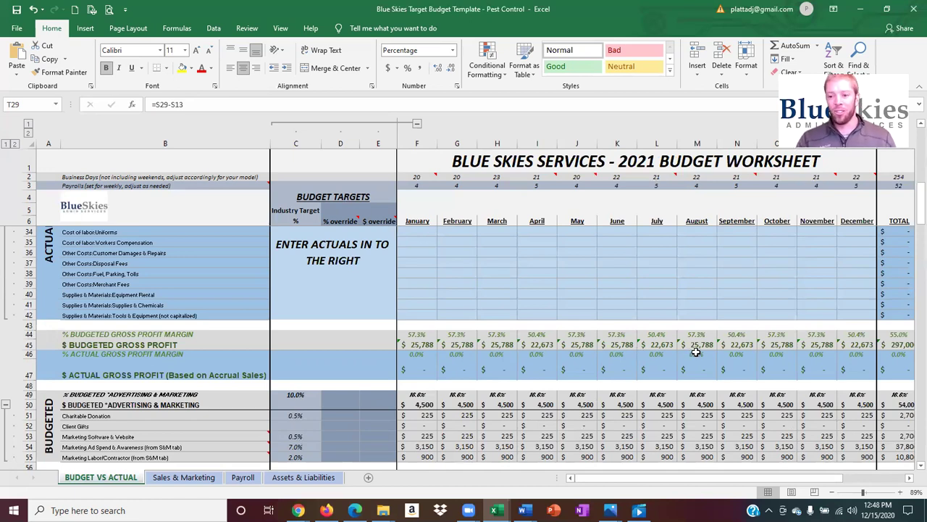
Check the full-year total formulas for the budgeted gross profit margin and the dollar budgeted gross profit.
click(903, 335)
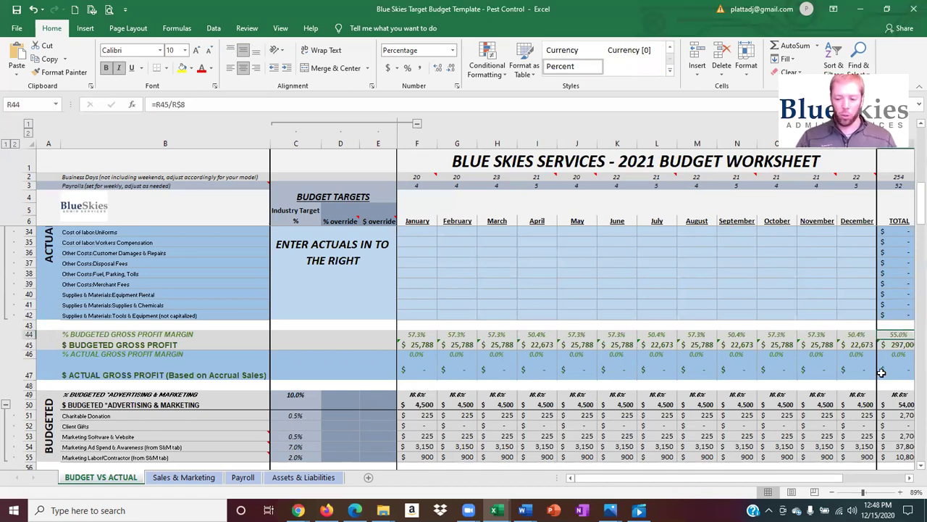
click(900, 344)
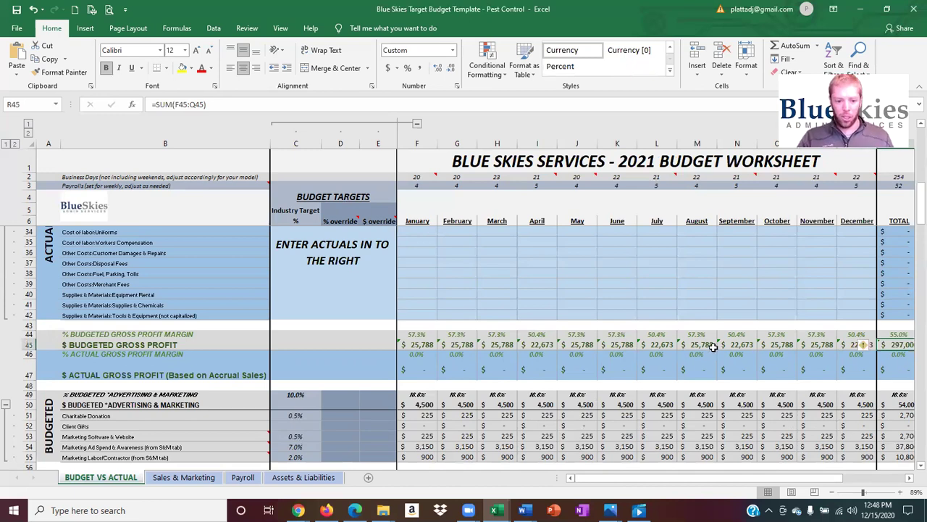
Review the industry targets for marketing software and marketing labor, and select the January to December cells for actual advertising and marketing.
scroll(709, 351, down, 4)
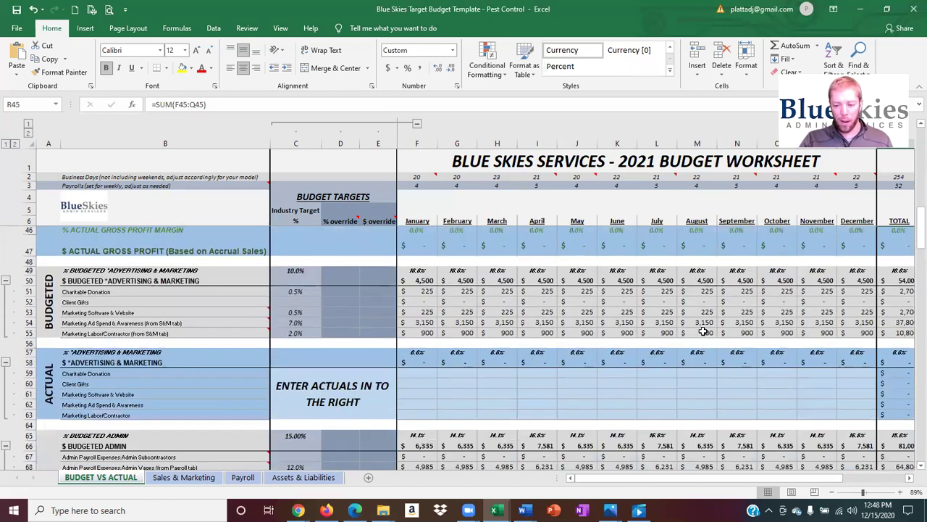
scroll(711, 307, down, 1)
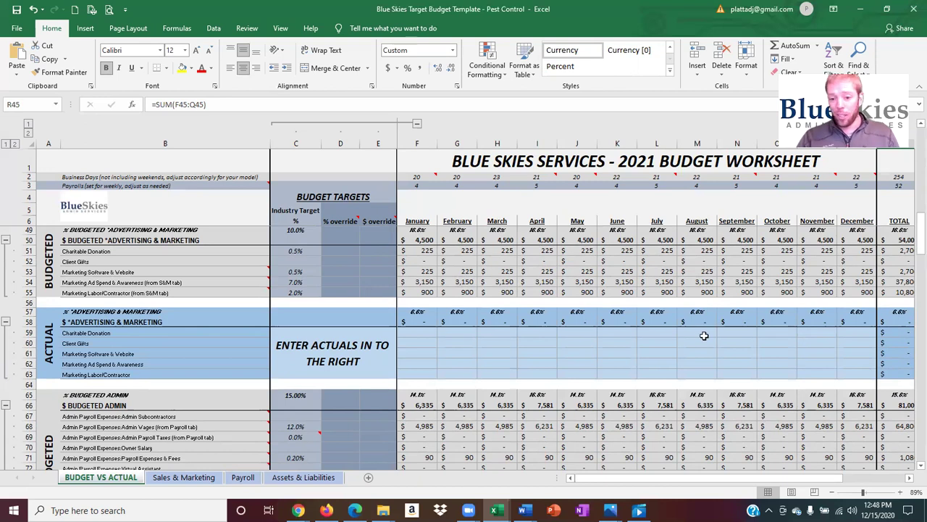
scroll(699, 331, up, 1)
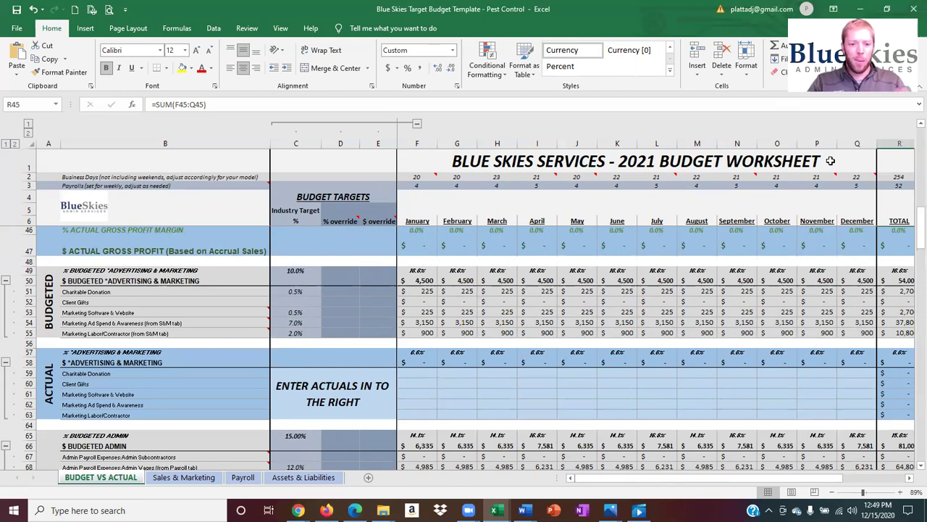
click(300, 313)
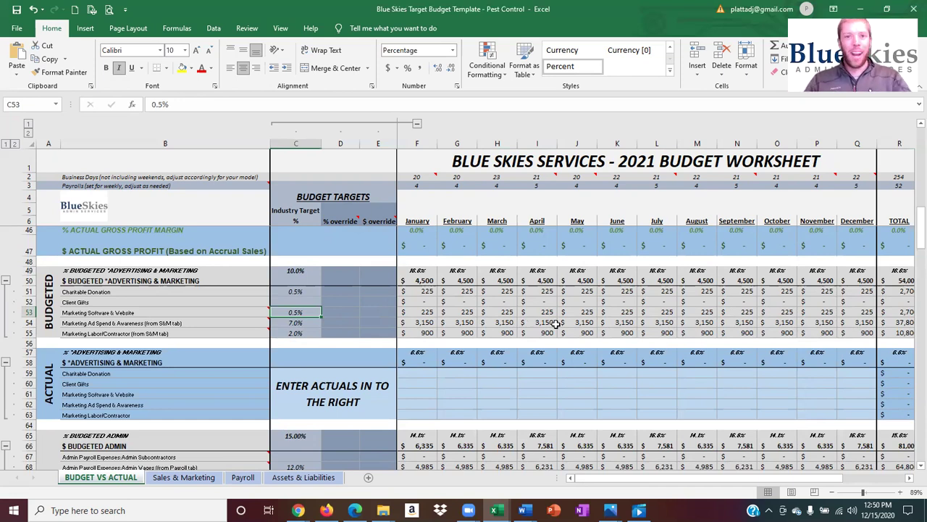
click(295, 332)
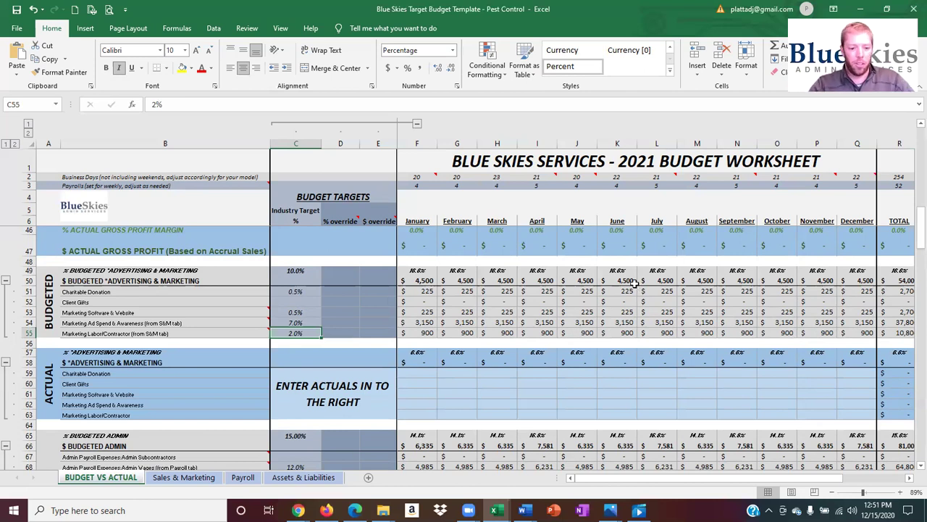
scroll(507, 290, down, 2)
drag(423, 304, 848, 340)
Examine the industry targets in the budgeted admin section, from payroll expenses and fees through other general and admin expenses.
scroll(725, 341, down, 3)
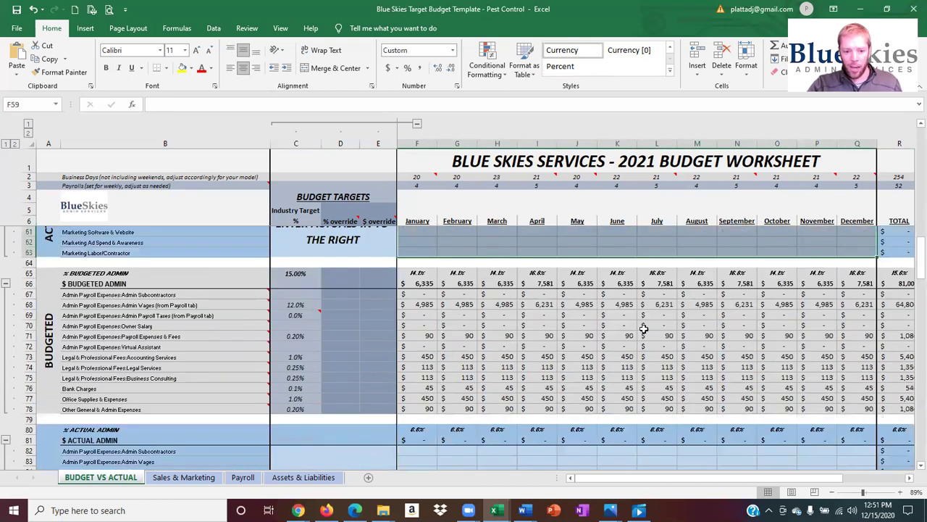
scroll(587, 319, down, 1)
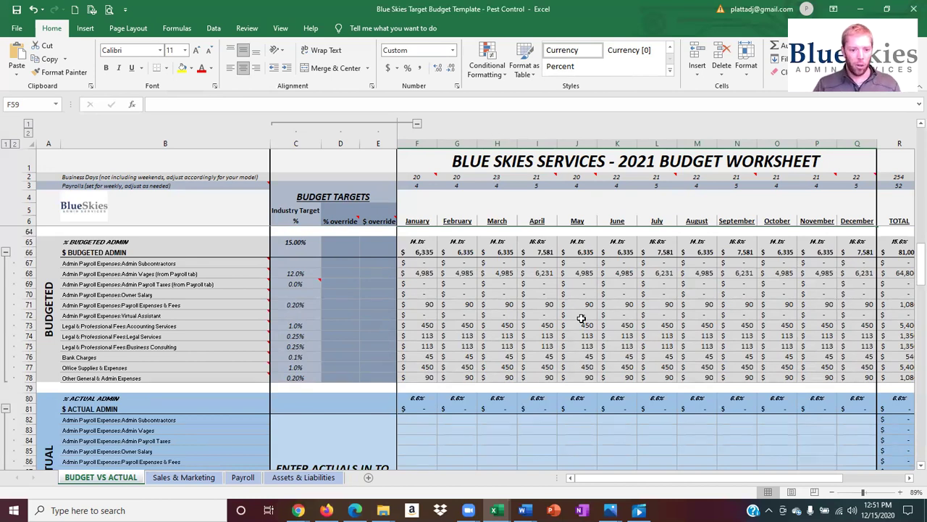
click(291, 306)
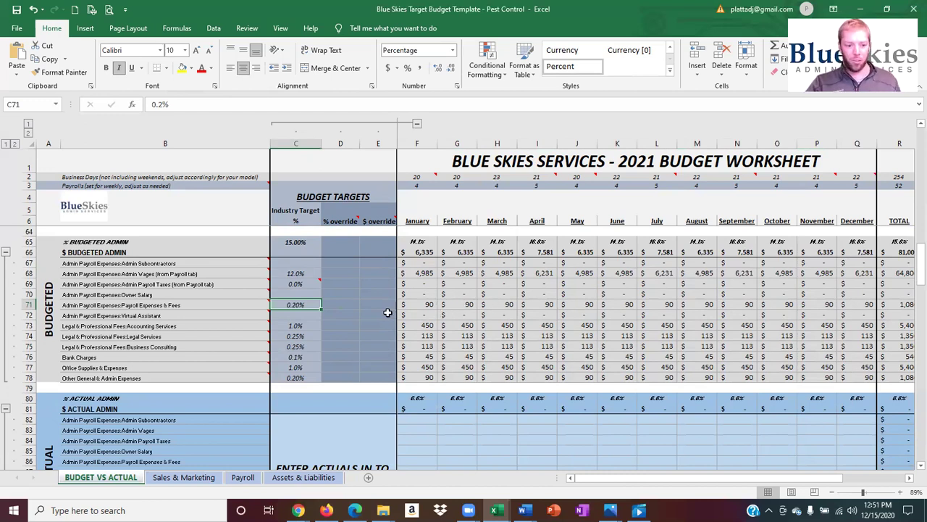
click(306, 325)
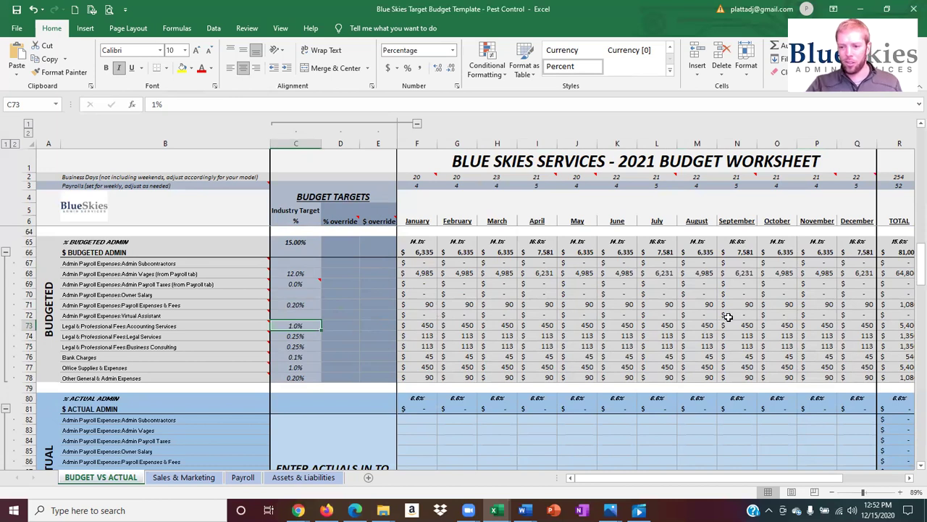
click(310, 336)
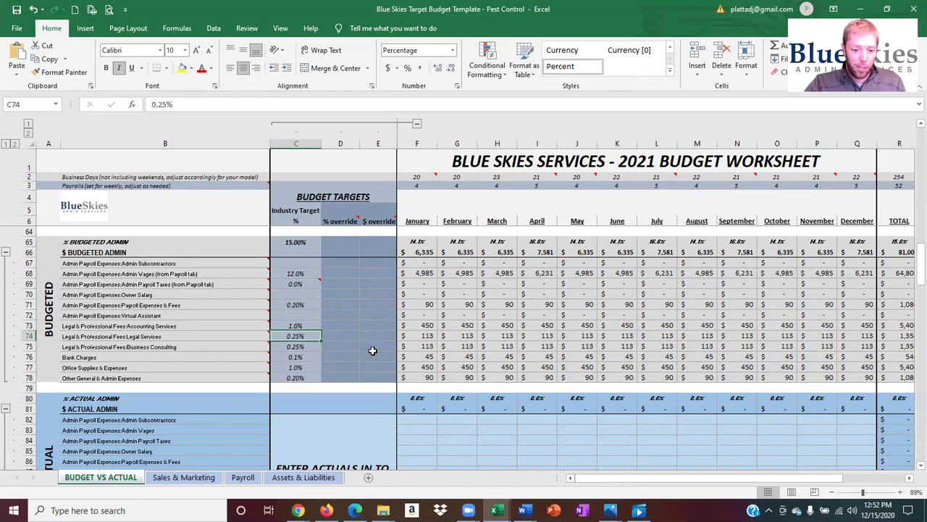
click(292, 347)
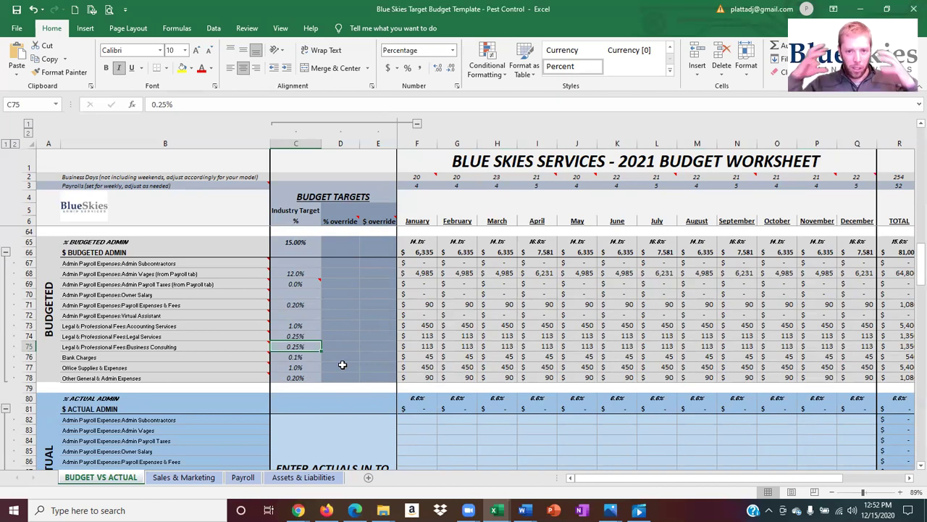
click(304, 358)
click(313, 366)
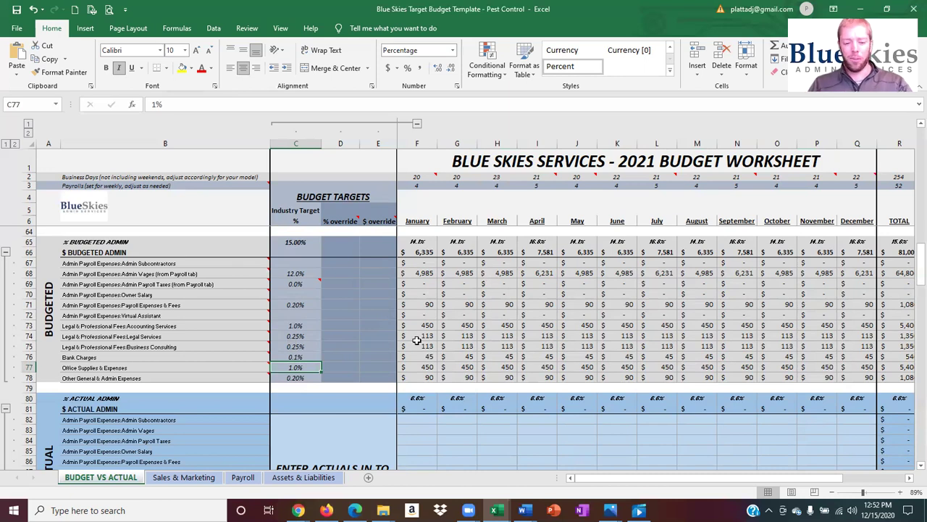
click(298, 378)
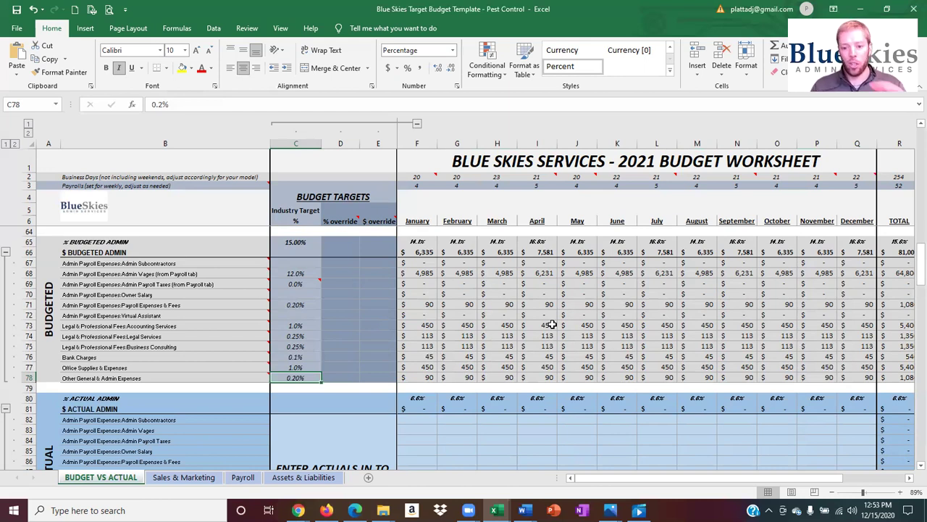
Examine the budgeted and actual fixed overhead sections, including the insurance, interest, rent, software and utilities rows.
scroll(552, 325, down, 6)
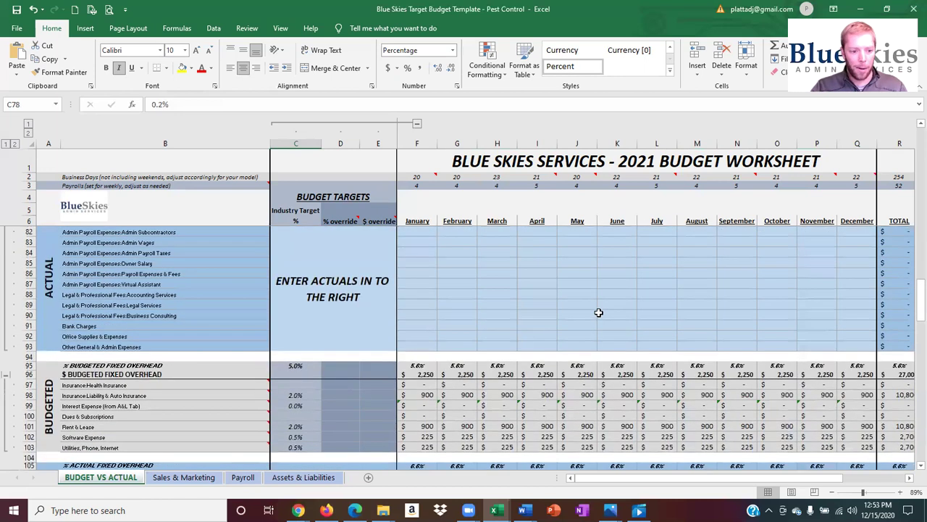
scroll(573, 285, down, 4)
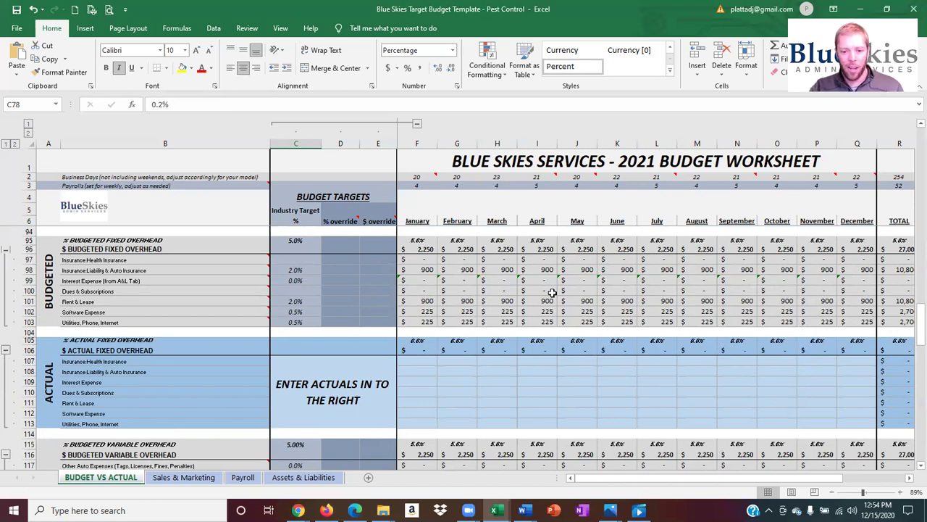
scroll(495, 284, down, 2)
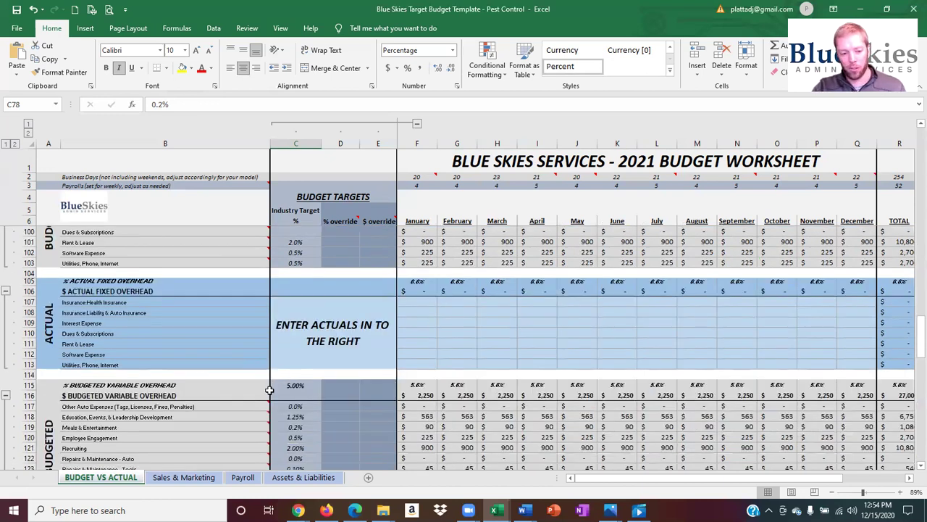
scroll(268, 390, down, 2)
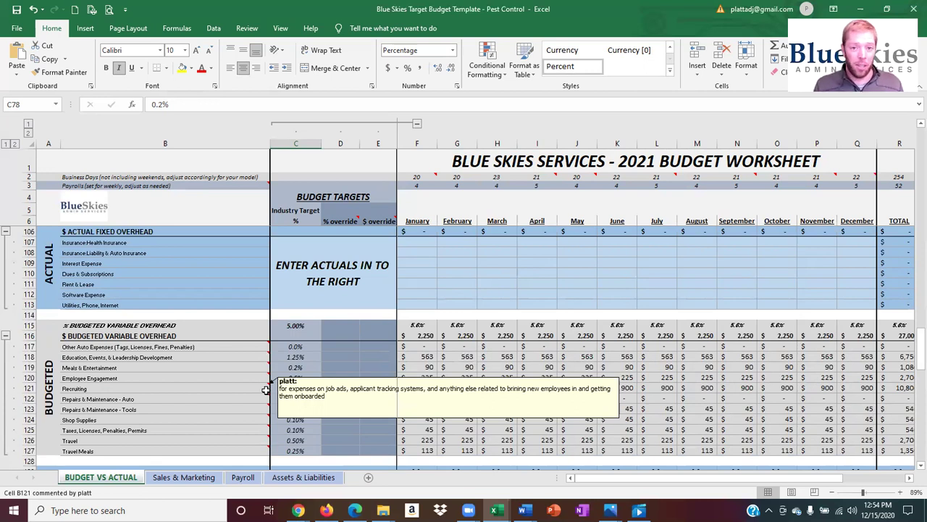
scroll(270, 399, up, 2)
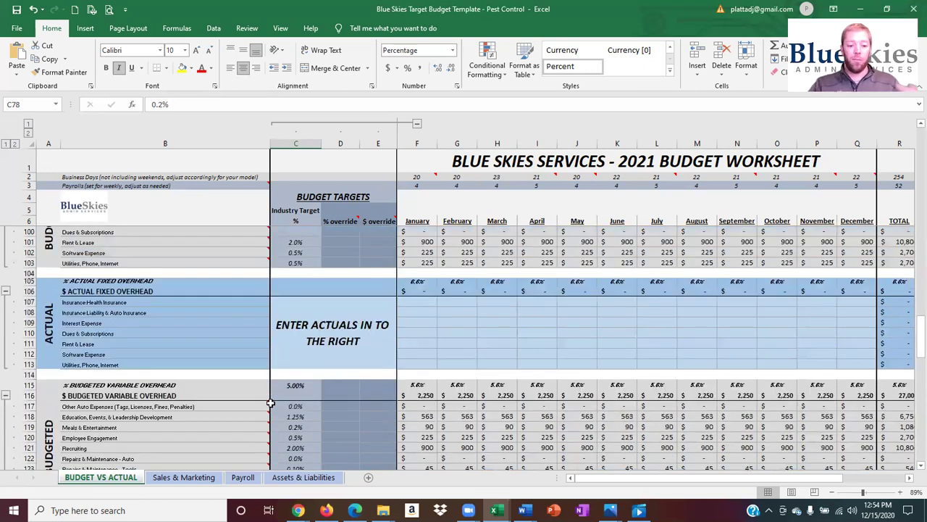
scroll(439, 411, up, 5)
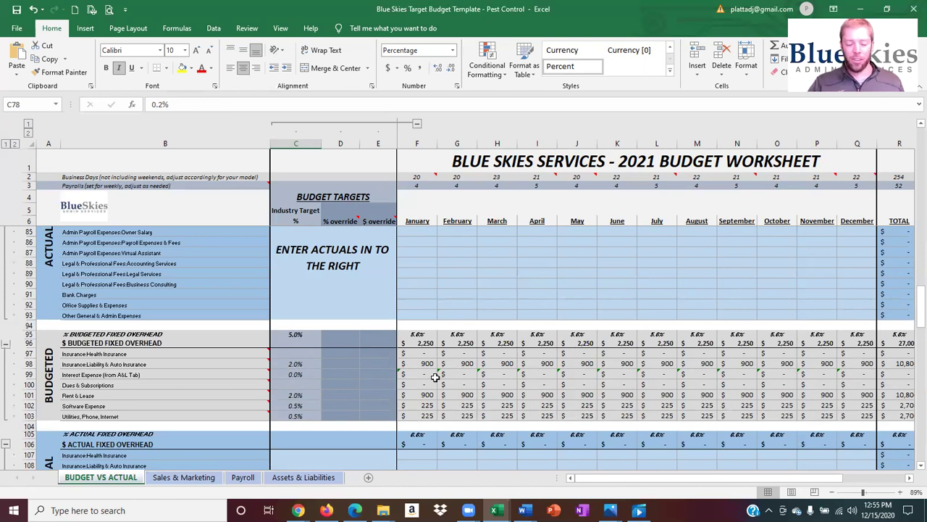
scroll(481, 377, down, 2)
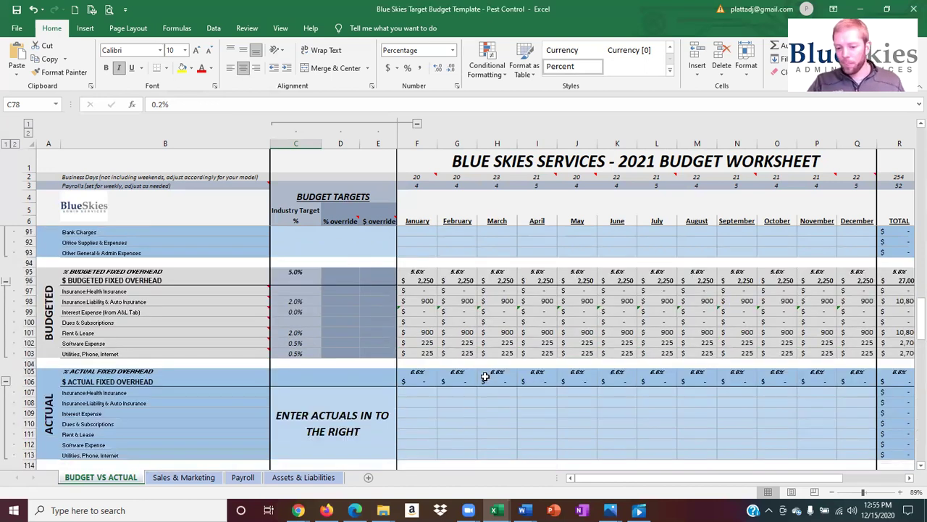
scroll(482, 354, down, 2)
scroll(356, 285, up, 2)
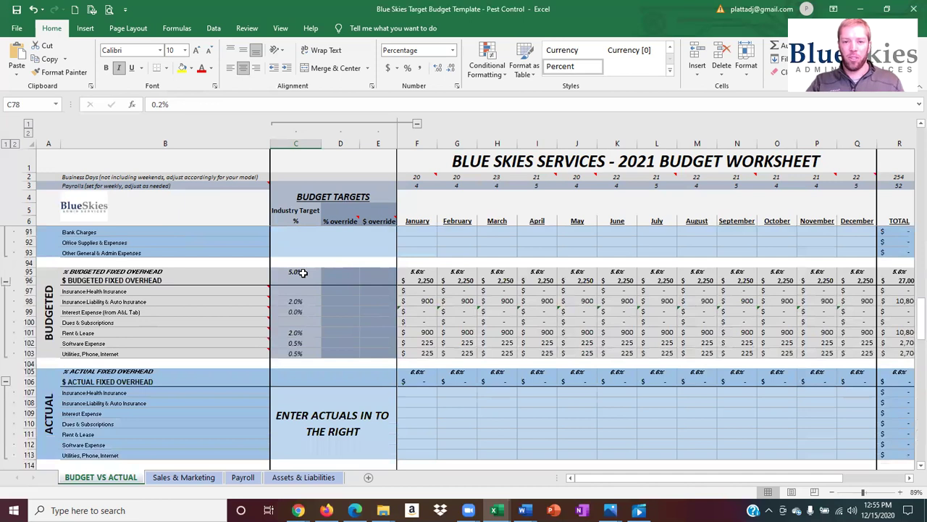
scroll(591, 362, down, 4)
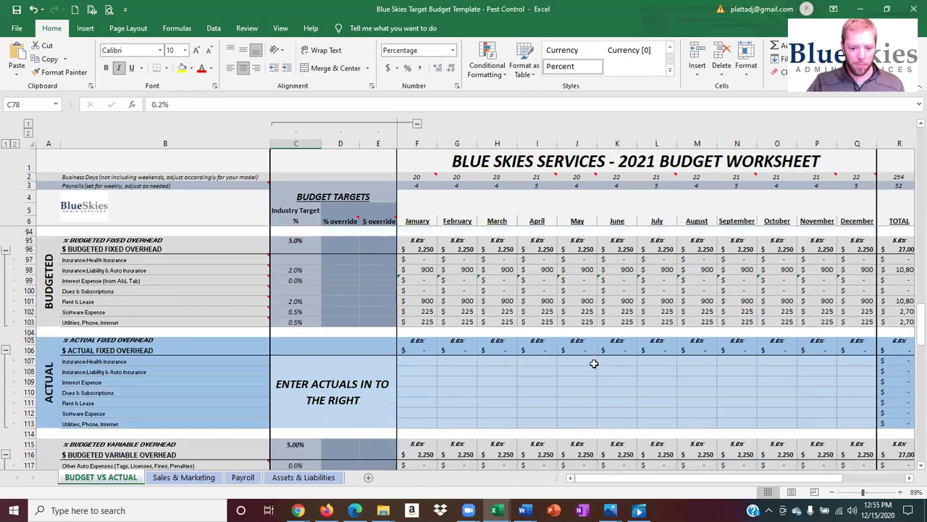
Examine the variable overhead industry targets for education, employee engagement, recruiting, shop supplies, travel and travel meals.
scroll(593, 364, down, 3)
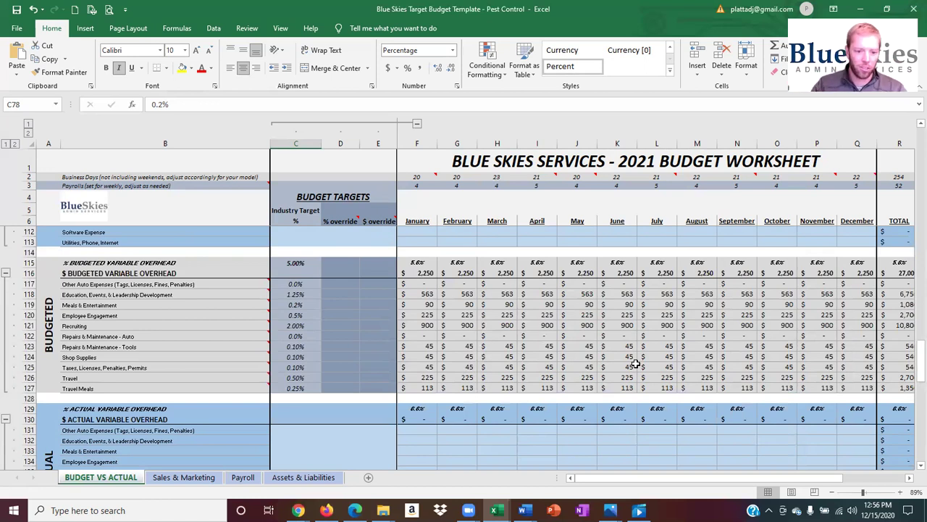
click(301, 294)
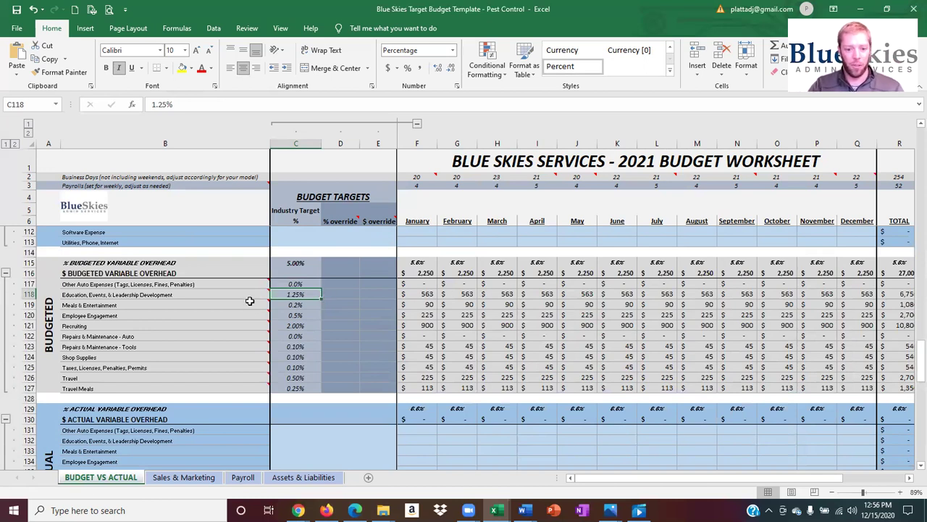
click(310, 314)
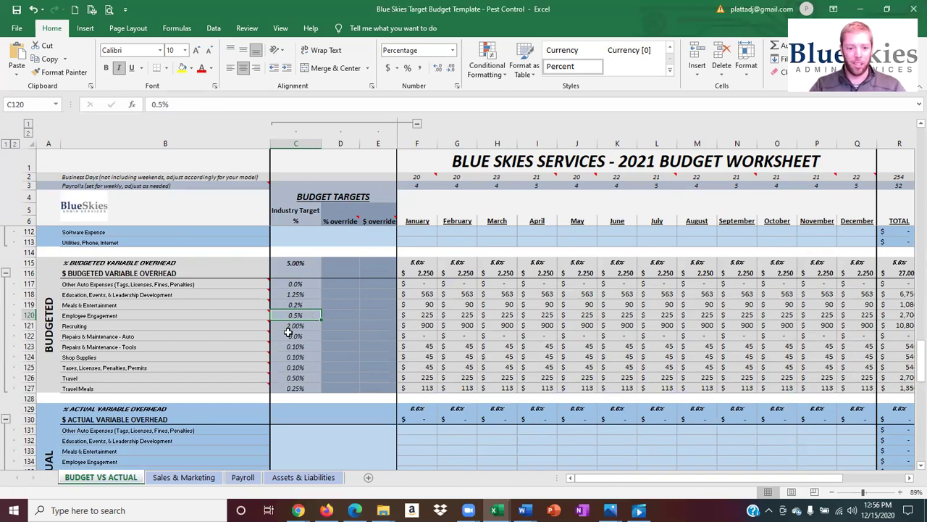
click(294, 326)
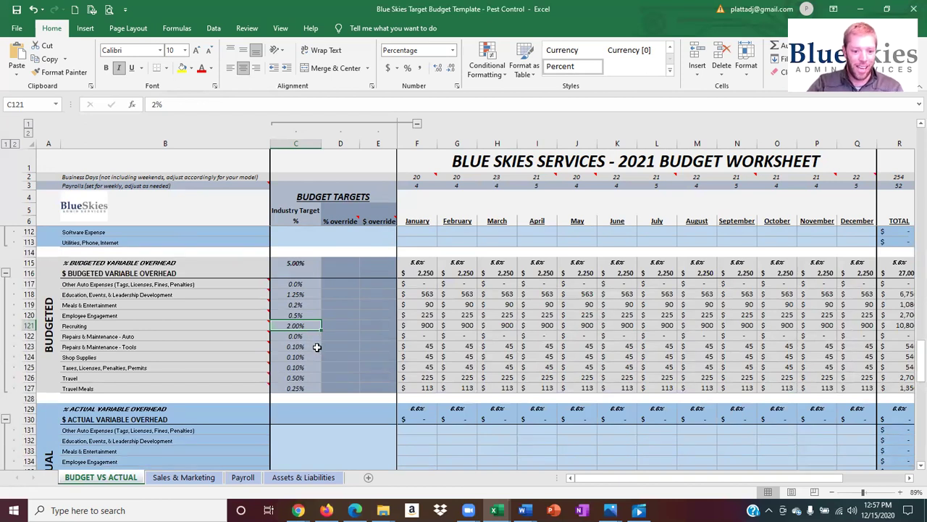
click(302, 357)
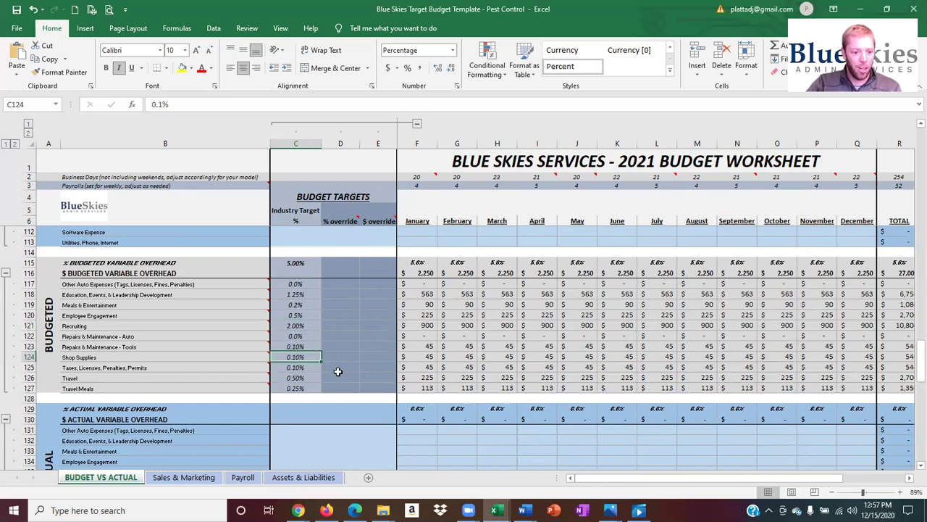
click(308, 379)
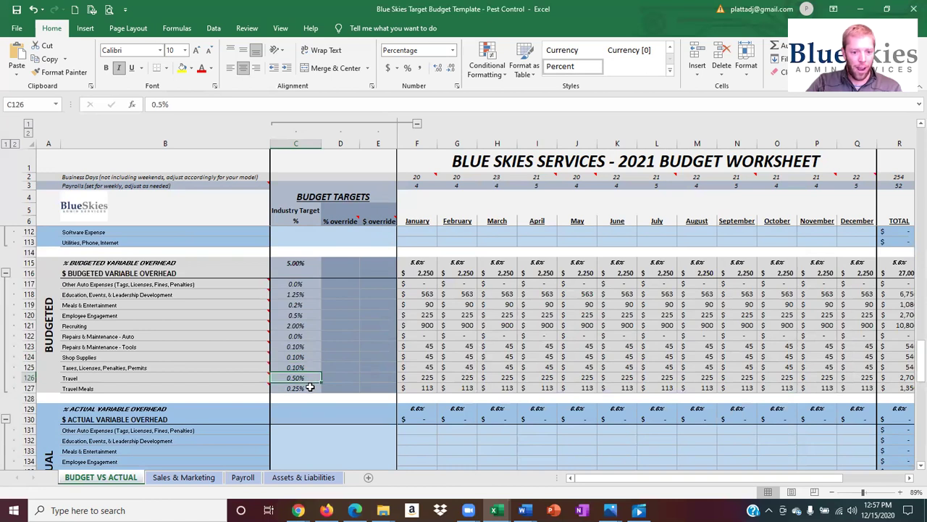
click(309, 388)
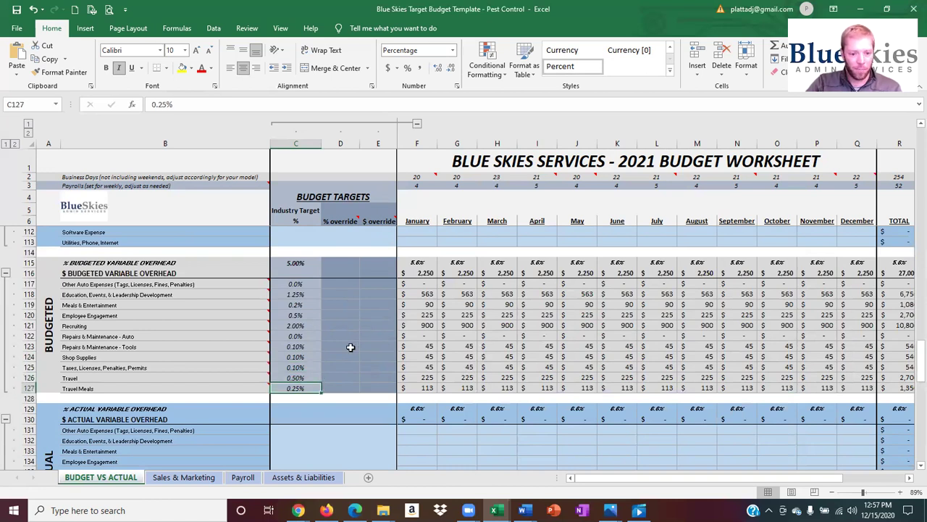
Set the industry targets for Recruiting and Repairs & Maintenance - Auto in budgeted variable overhead to 1% each.
click(298, 325)
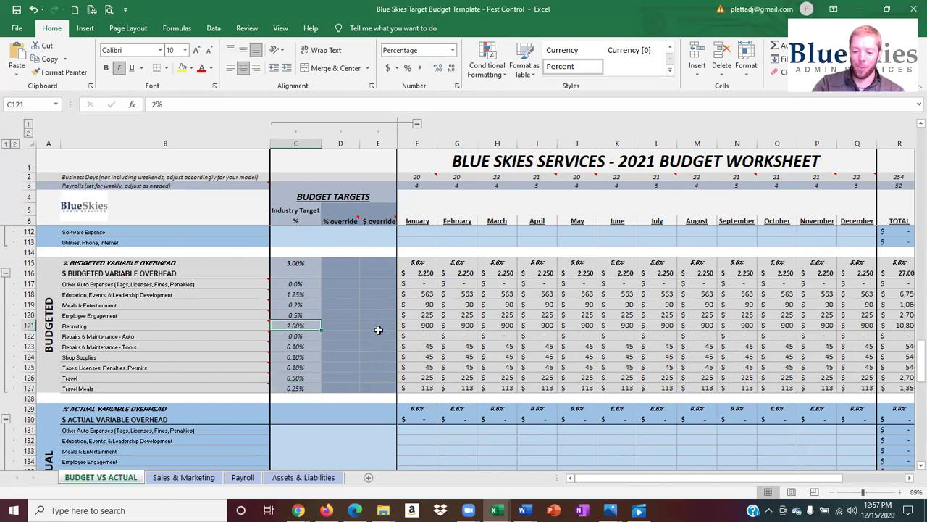
text(1)
key(Return)
key(Return)
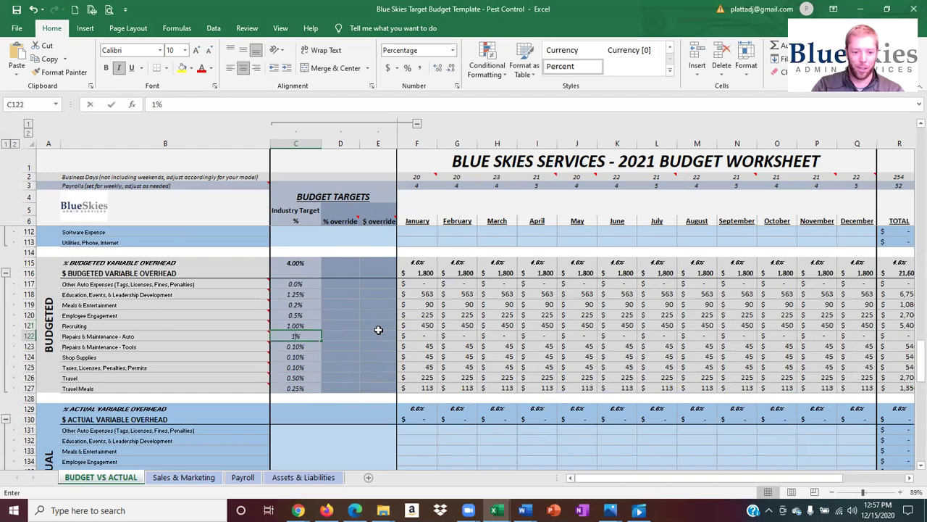
click(292, 326)
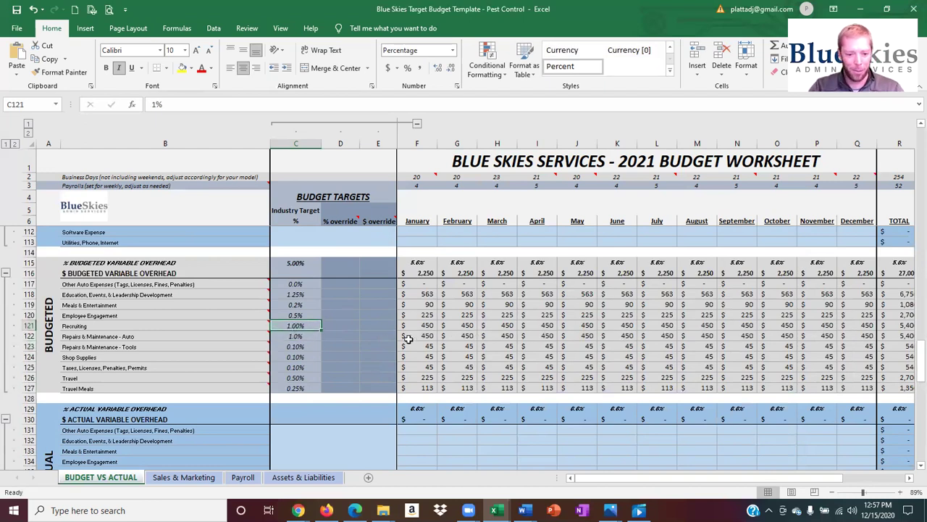
click(307, 336)
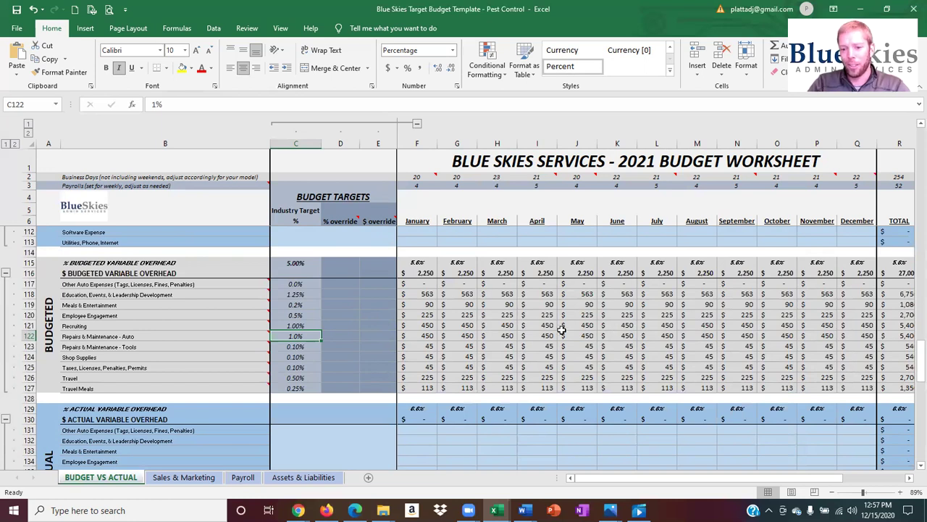
Examine the operating profit rows and the optional depreciation, taxable net income and cash flow sections below variable overhead.
scroll(392, 331, down, 7)
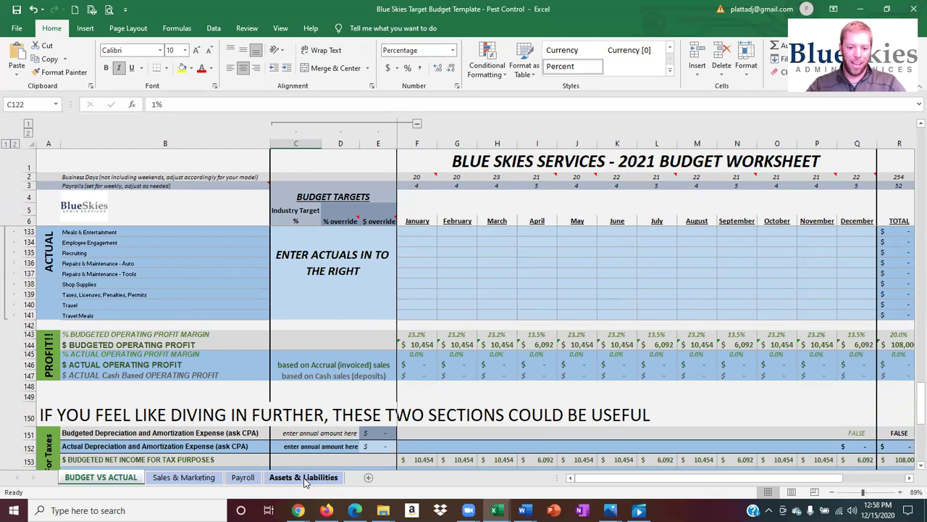
scroll(396, 360, down, 5)
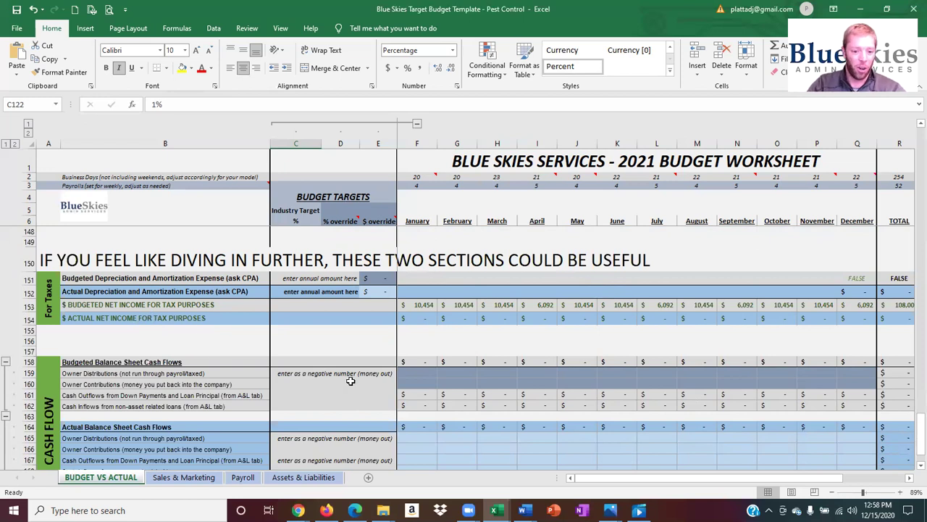
scroll(351, 381, down, 1)
scroll(486, 355, down, 2)
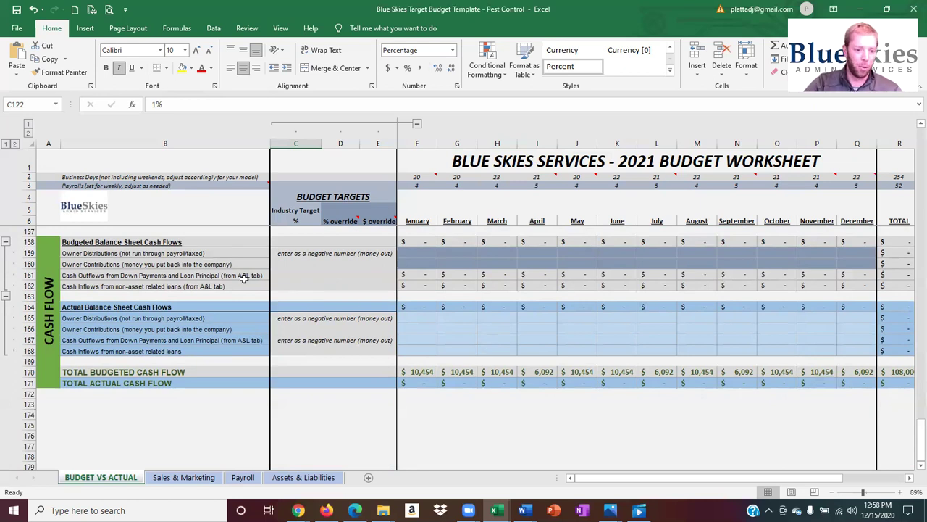
Review the budgeted balance sheet cash flow rows from owner distributions to loan inflows, and the monthly entry cells for the actual cash flows.
click(96, 253)
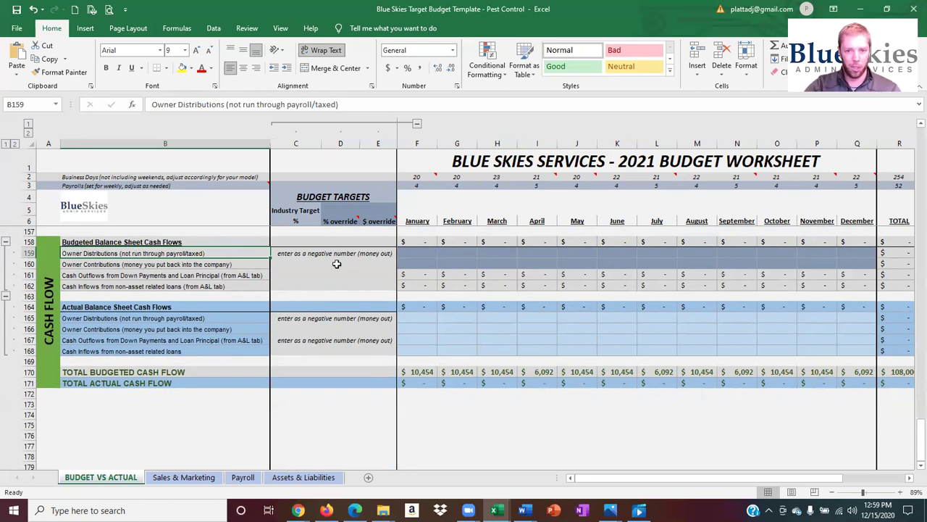
click(145, 265)
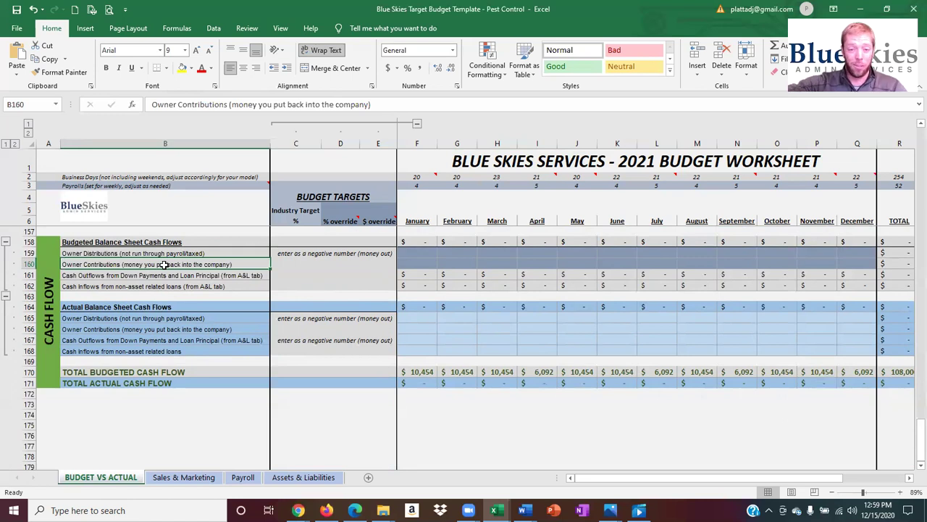
click(127, 278)
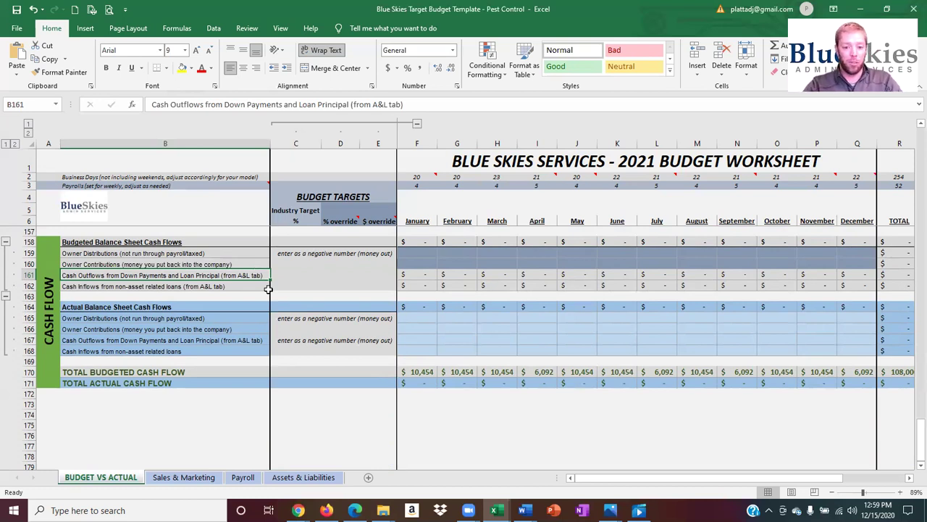
click(131, 286)
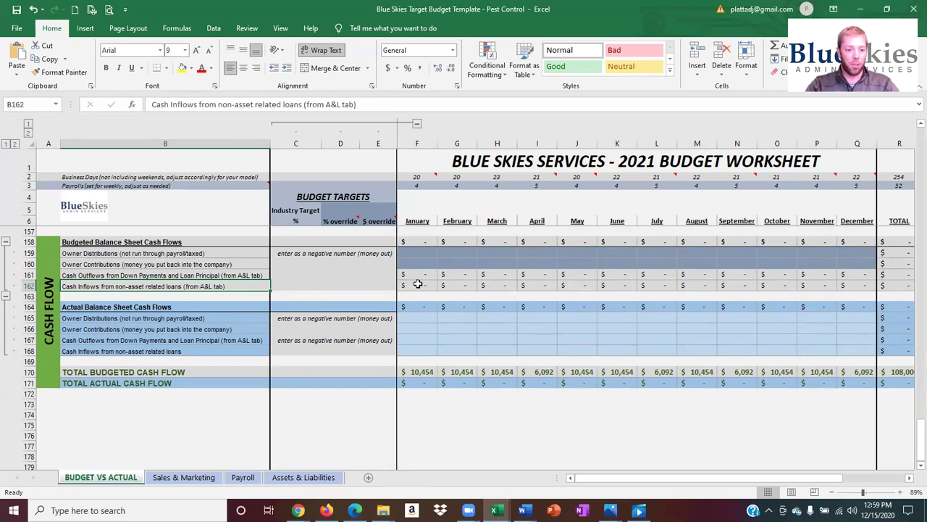
drag(428, 321, 857, 350)
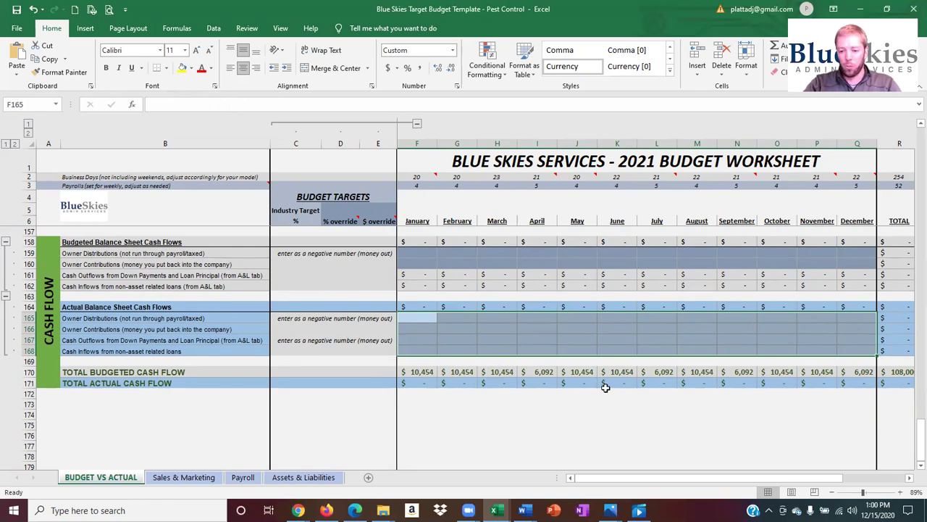
Return to the budgeted sales and COGS rows at the beginning of the budget worksheet.
scroll(615, 389, up, 6)
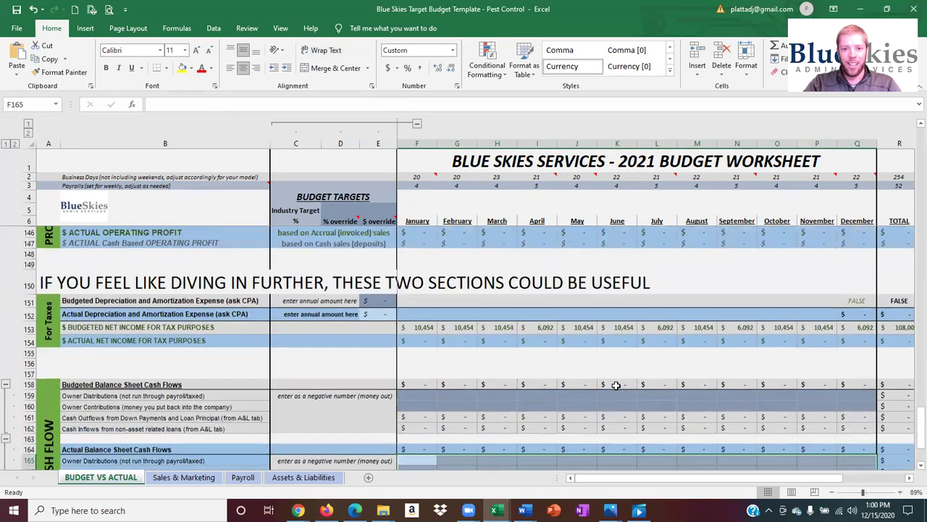
scroll(616, 383, up, 20)
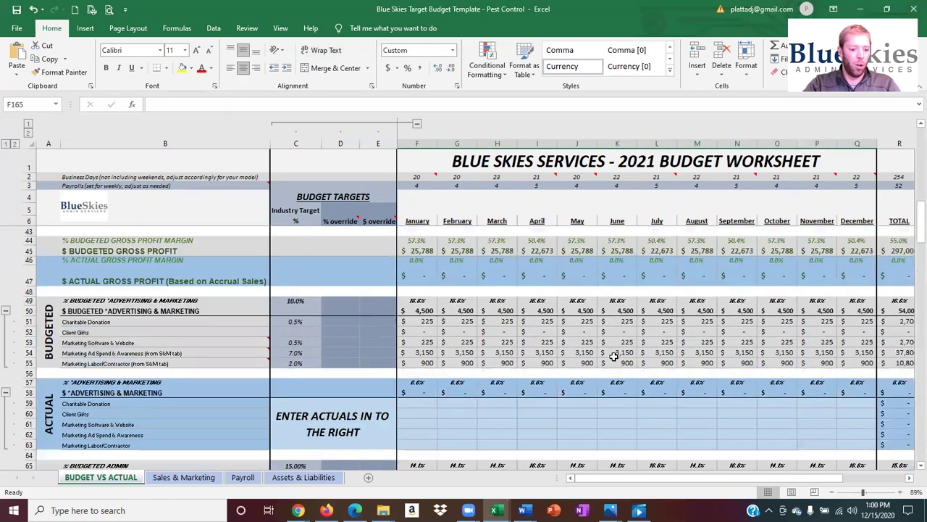
scroll(614, 360, up, 6)
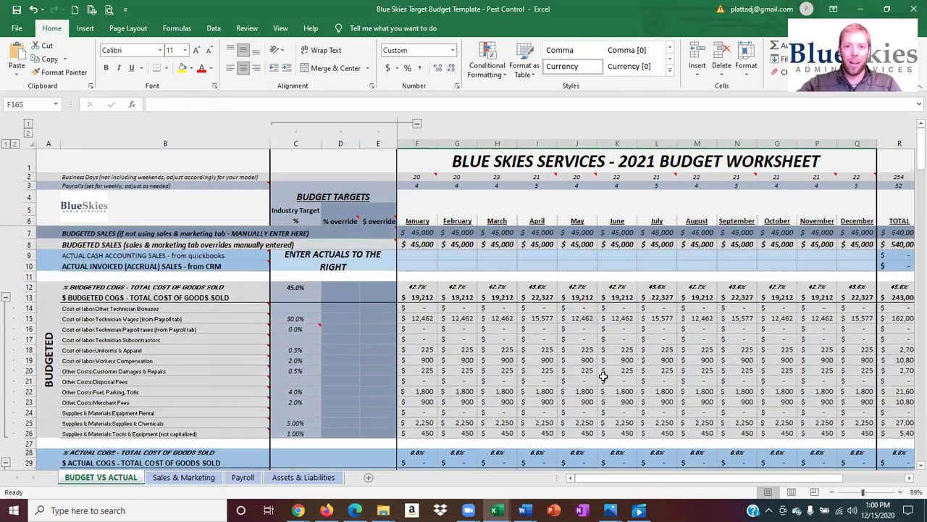